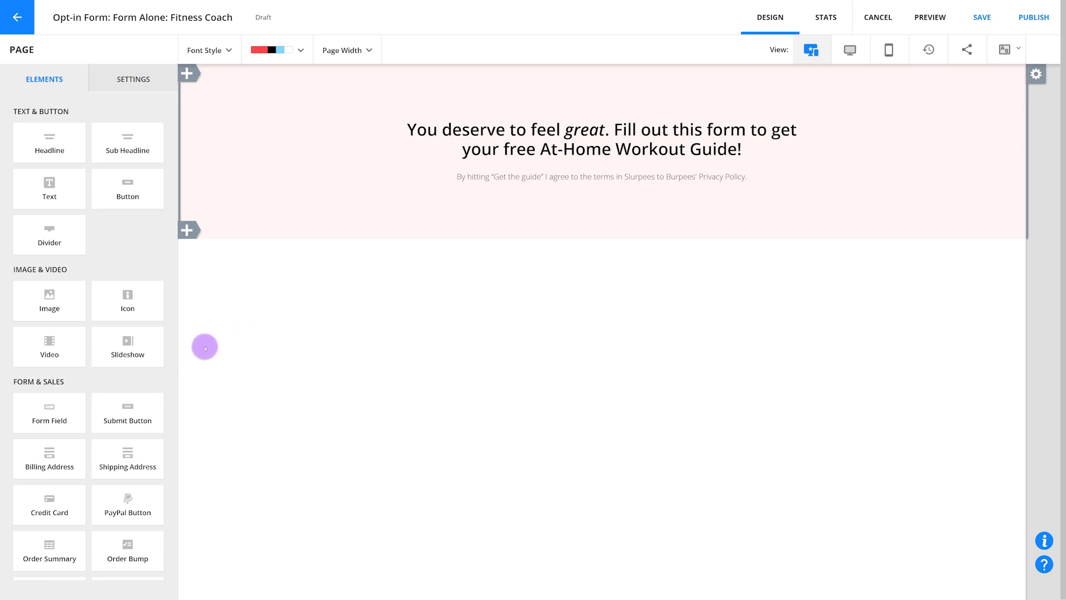
pyautogui.moveTo(65, 406); pyautogui.dragTo(599, 169)
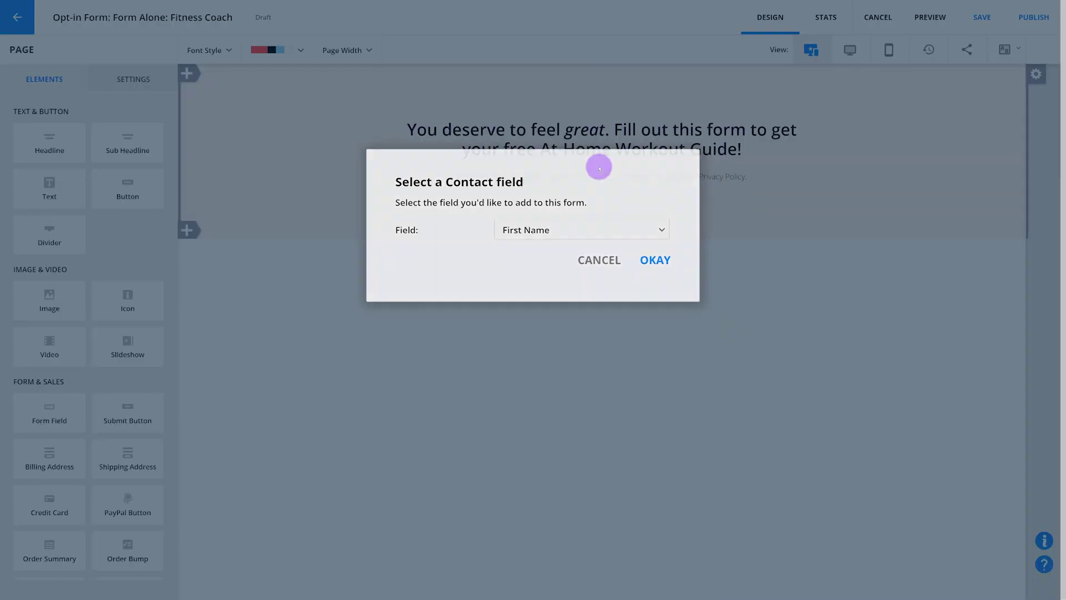
pyautogui.click(573, 228)
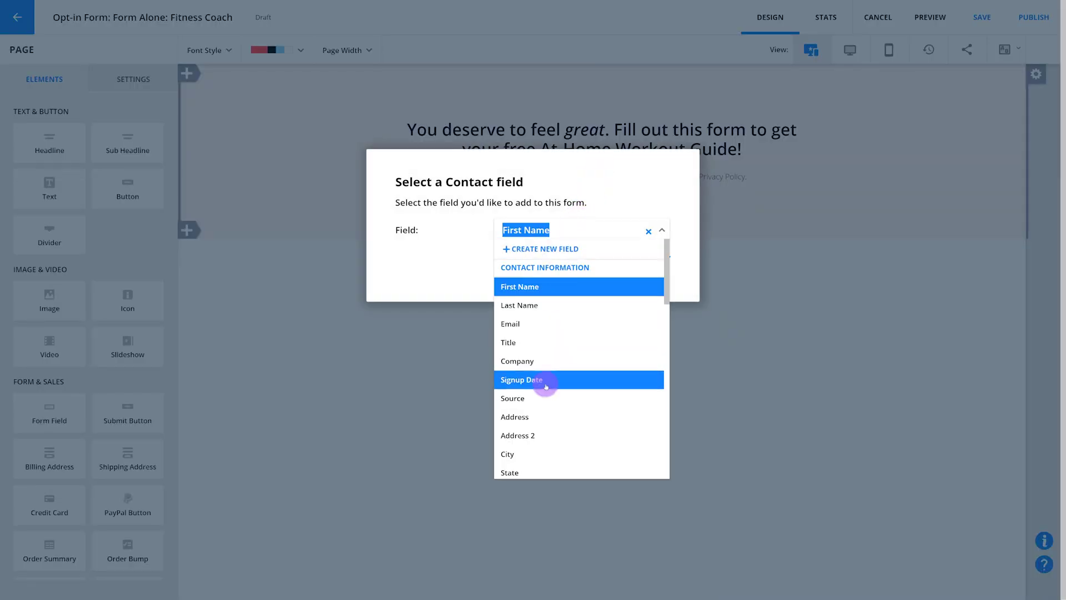
pyautogui.click(546, 287)
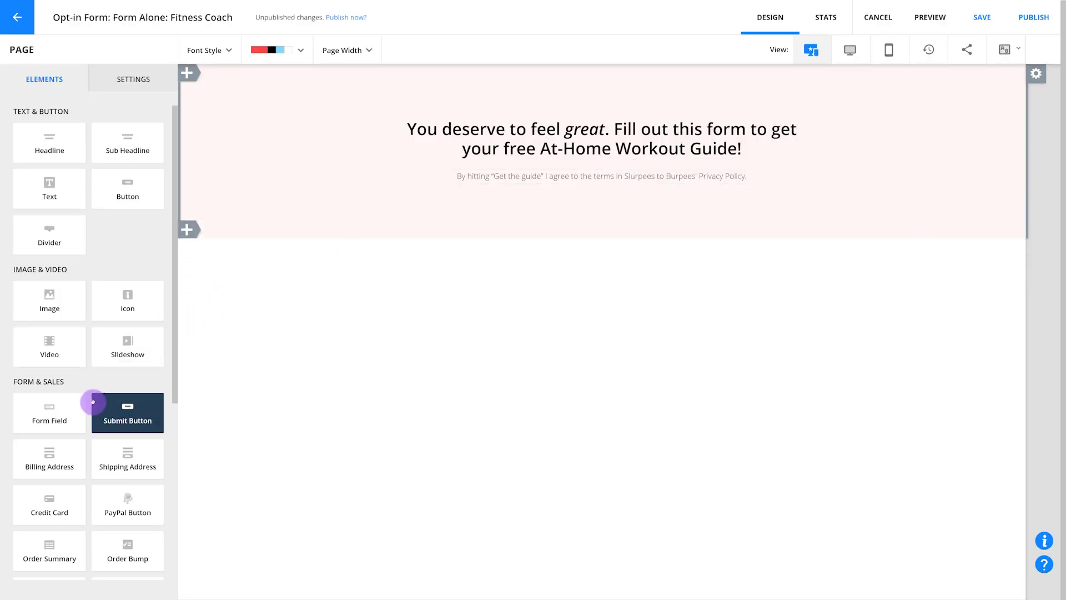
# Add a form field below the headline, tied to the Contacts object and its First Name field.
pyautogui.moveTo(61, 396); pyautogui.dragTo(583, 169)
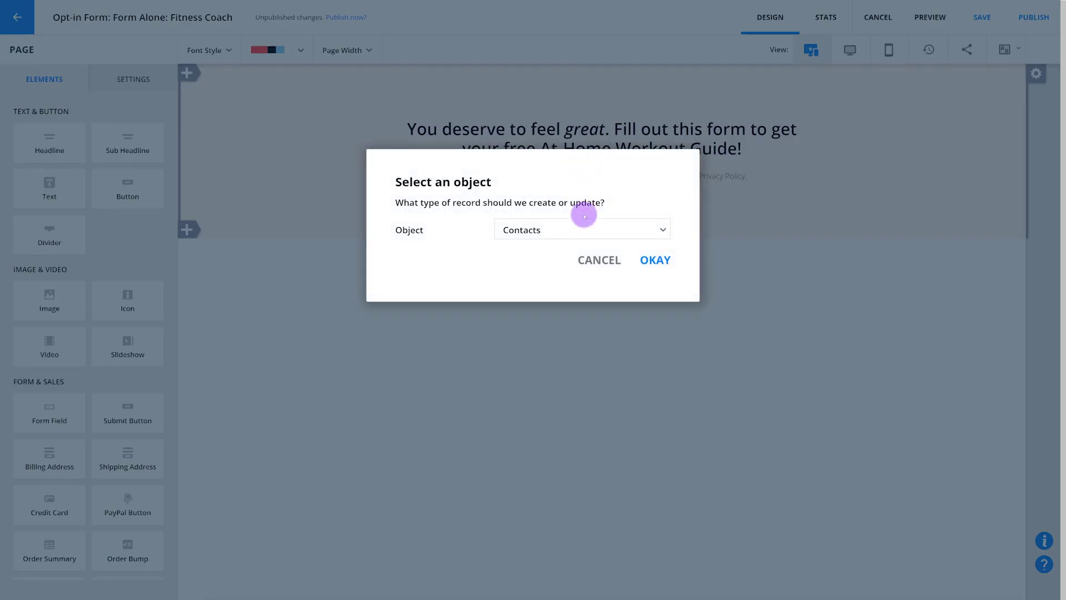
pyautogui.click(579, 229)
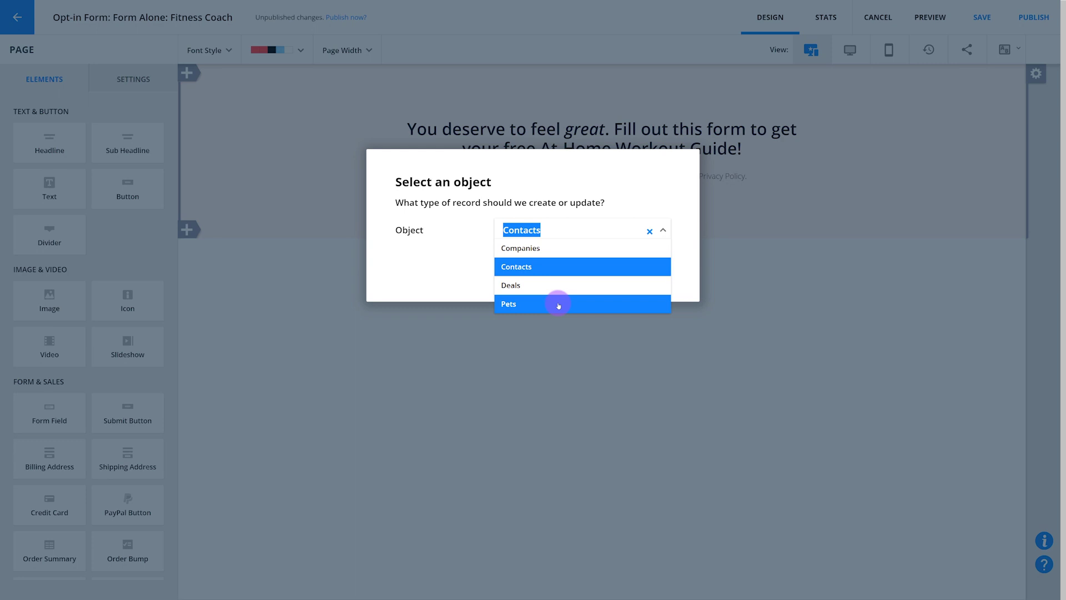
pyautogui.click(564, 267)
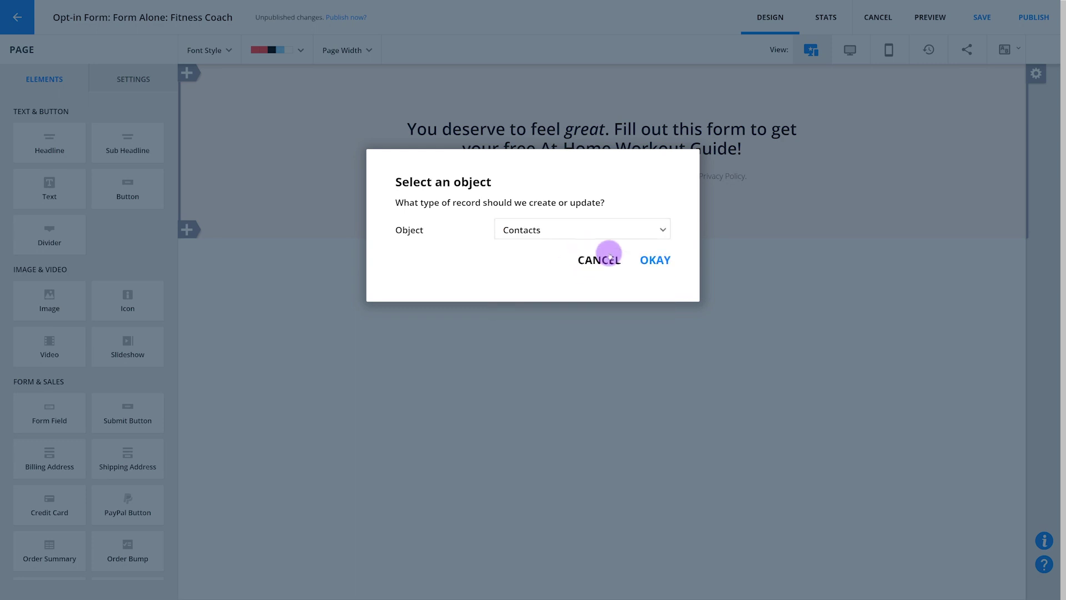
pyautogui.click(650, 265)
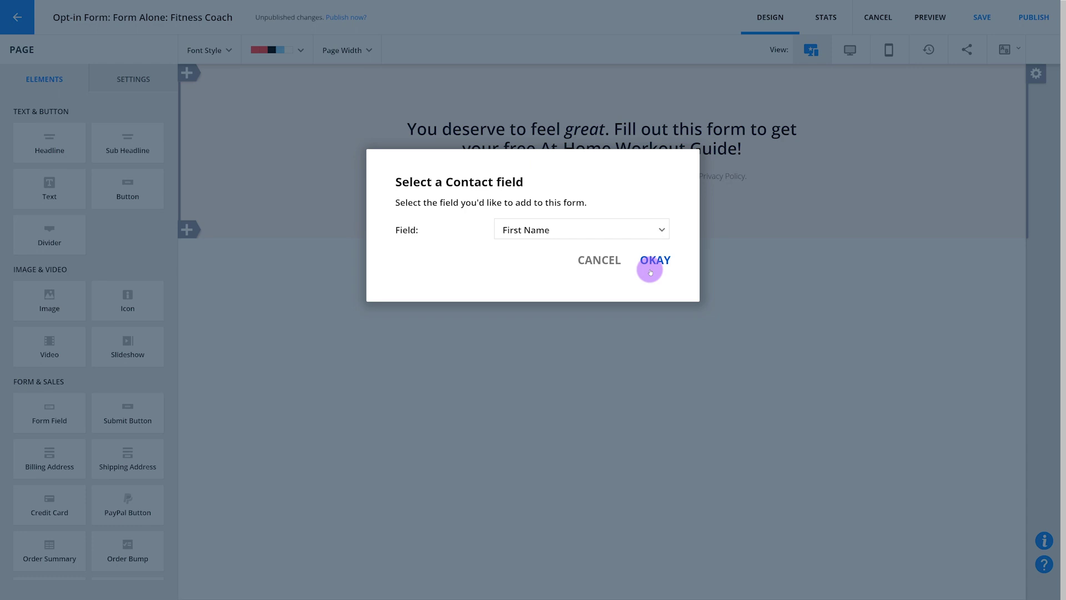
pyautogui.click(650, 271)
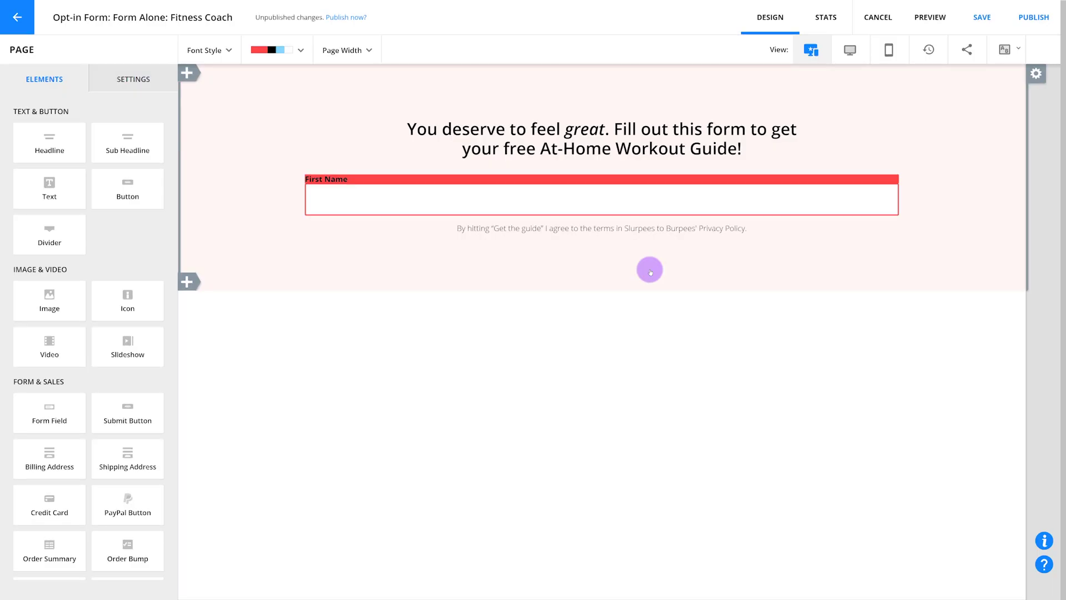
# Open the new First Name form field for editing and change its contact field to Birthday.
pyautogui.click(593, 201)
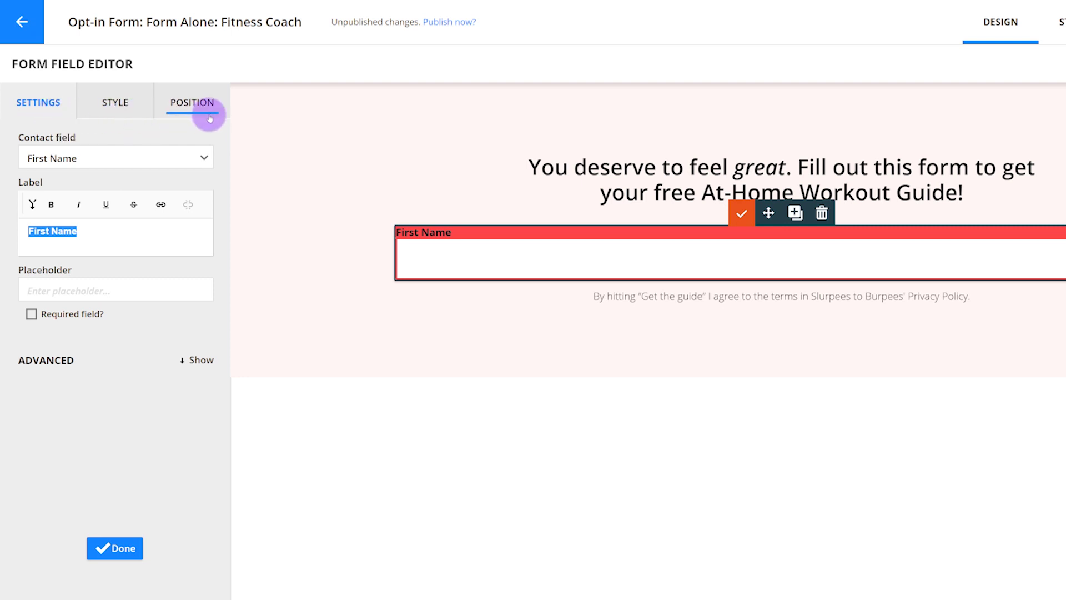
pyautogui.click(157, 159)
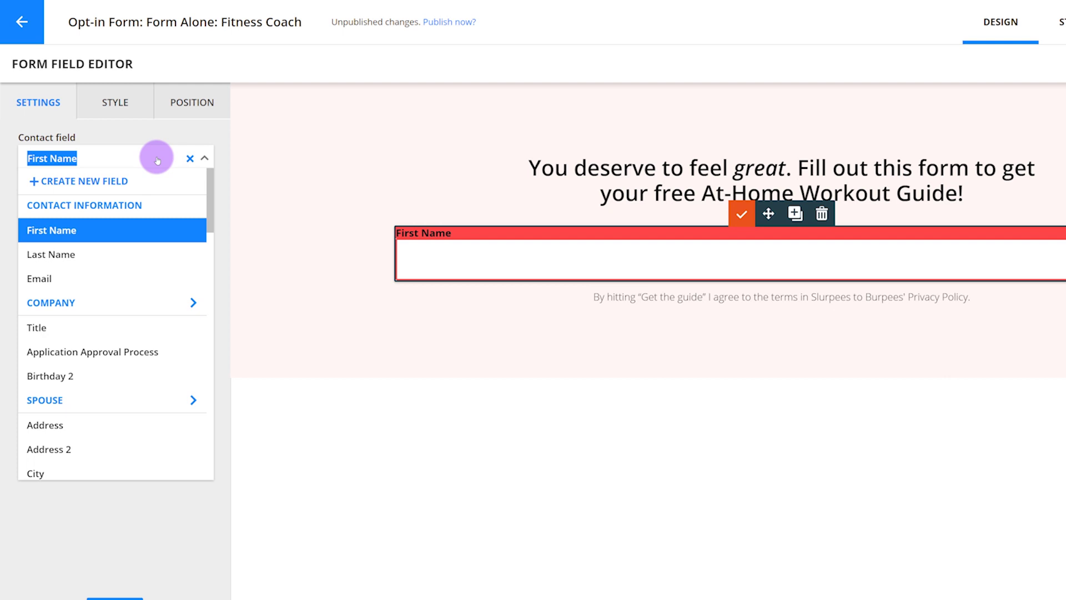
pyautogui.click(147, 119)
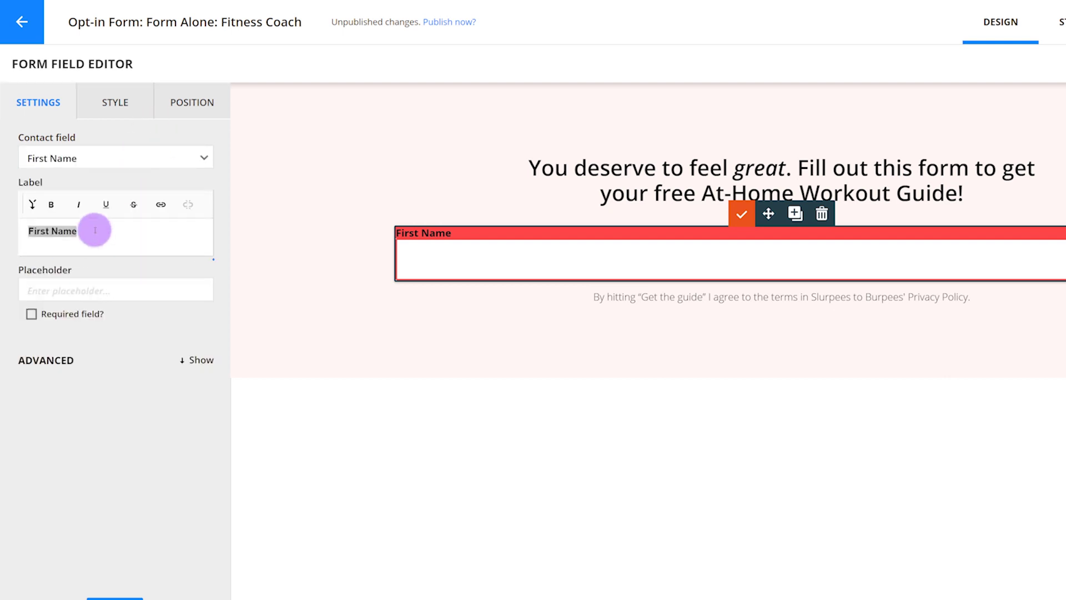
pyautogui.click(95, 230)
pyautogui.click(137, 158)
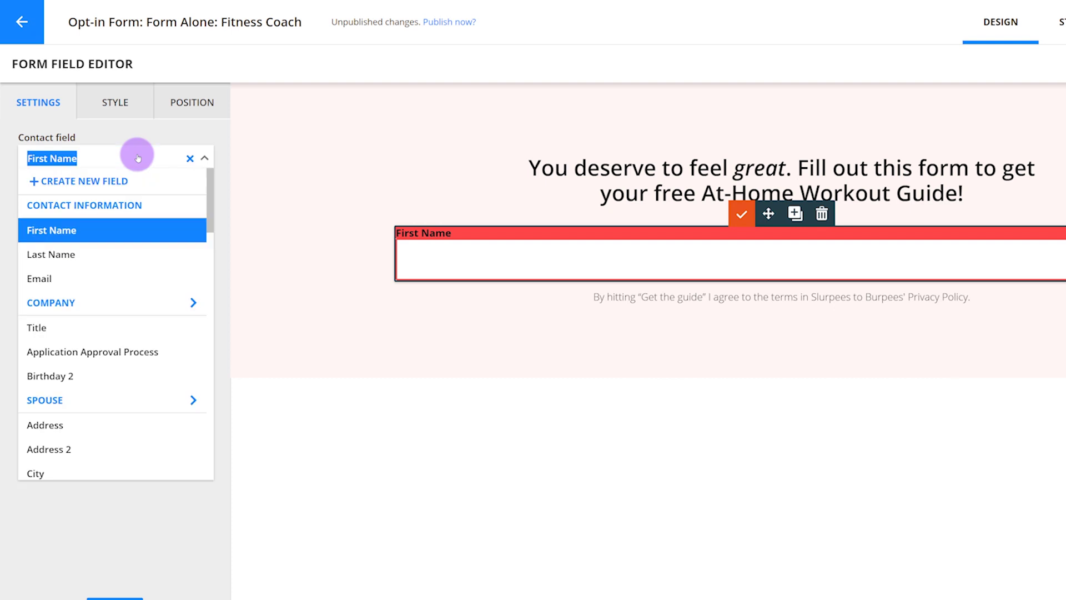
pyautogui.write('birth')
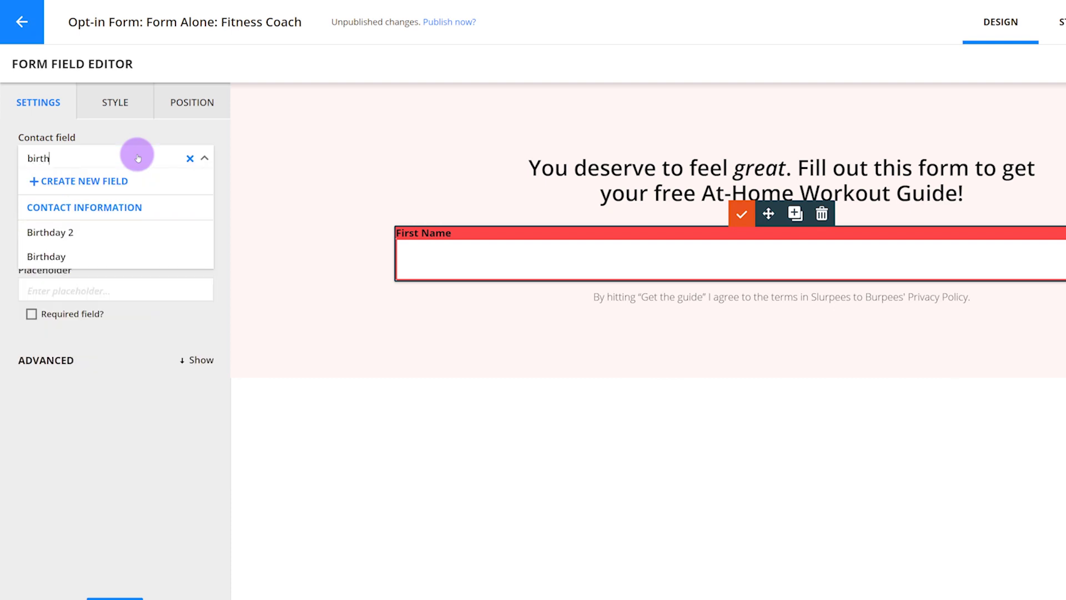
pyautogui.click(126, 255)
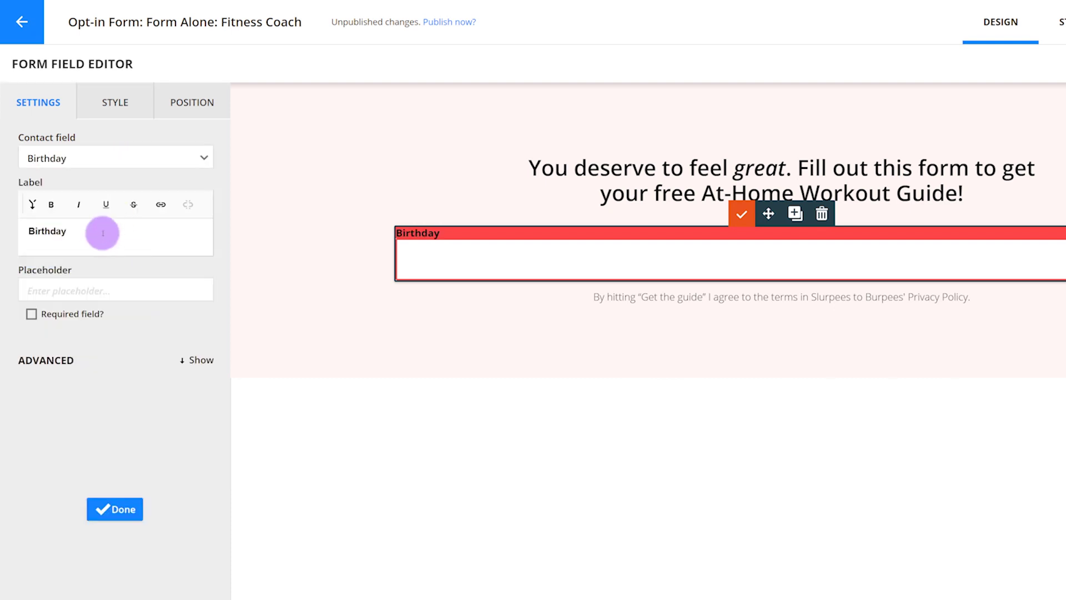
# Change the Birthday field's label to "When do you celebrate your birthday?".
pyautogui.moveTo(95, 231); pyautogui.dragTo(12, 235)
pyautogui.write('Whe')
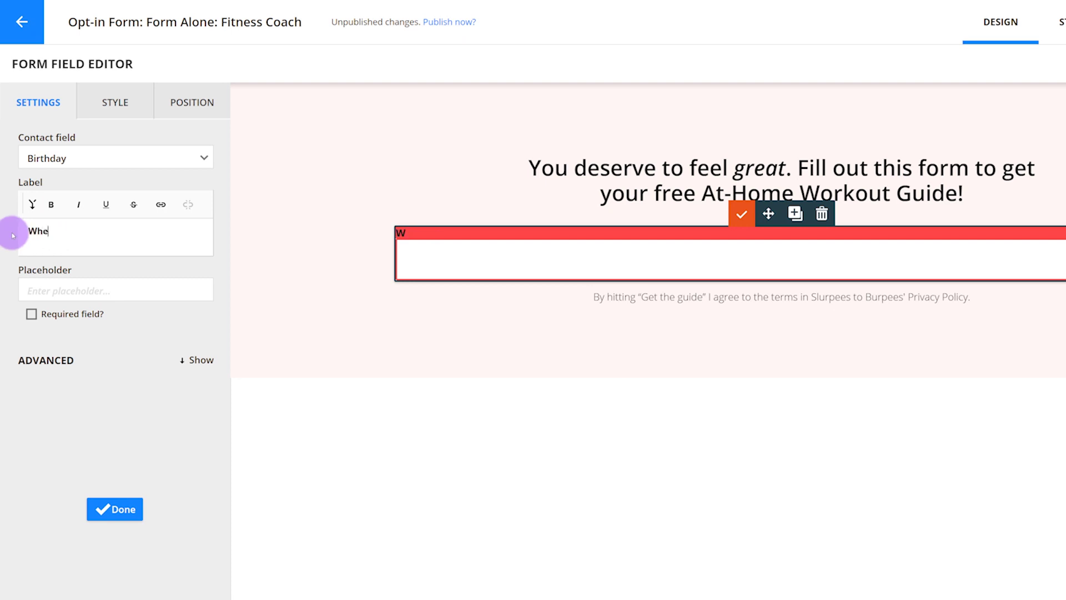
pyautogui.write('n do you celebrate y')
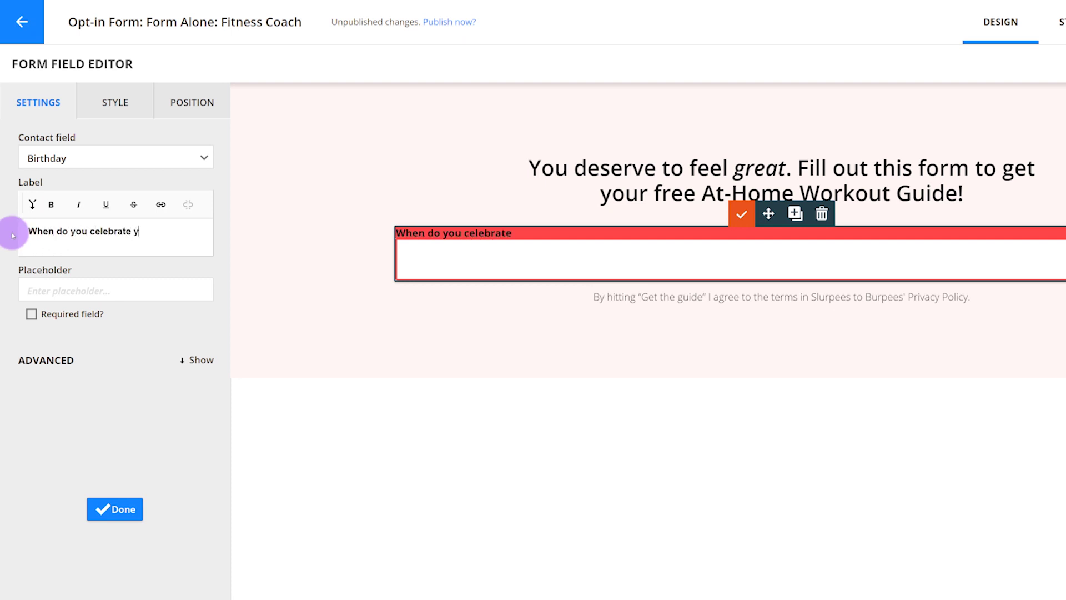
pyautogui.write('our birthday?')
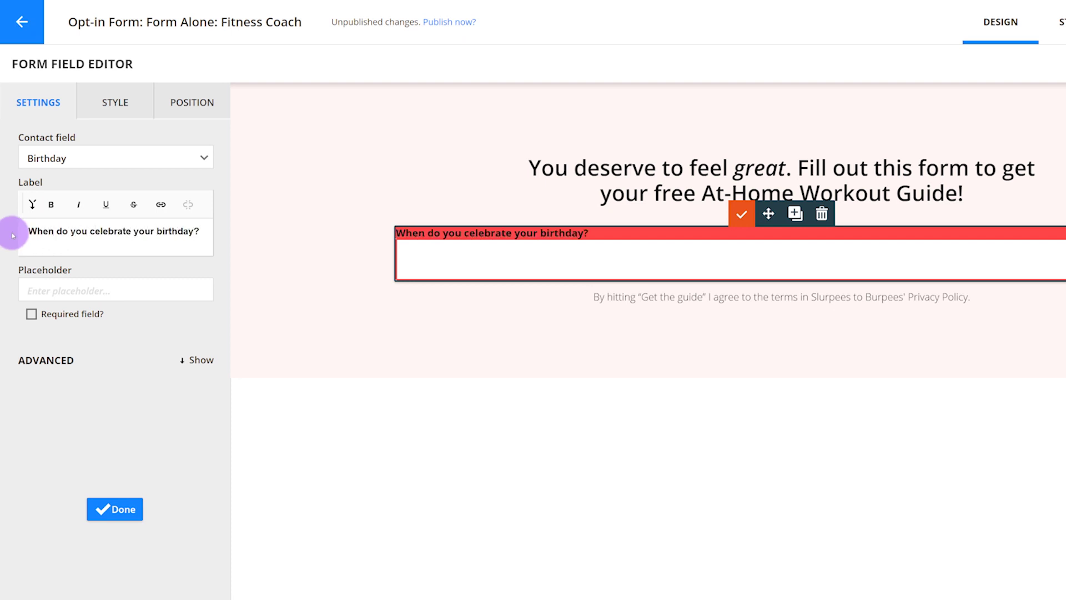
pyautogui.click(87, 293)
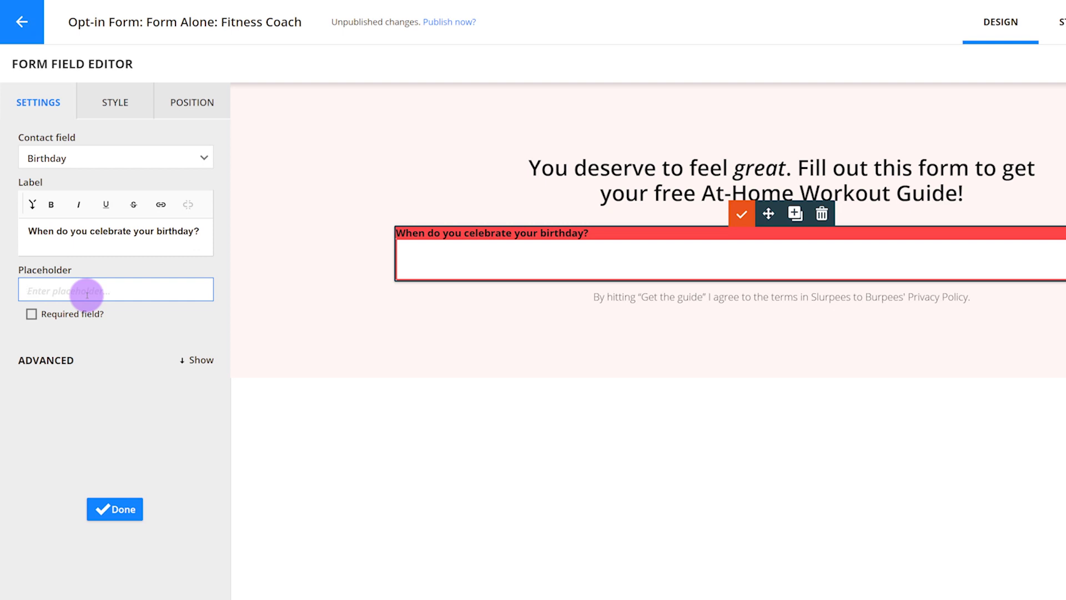
# Switch the form field's contact field to Prefix and set its placeholder to "Mr. Ms. Dr.", leaving it not required.
pyautogui.click(147, 158)
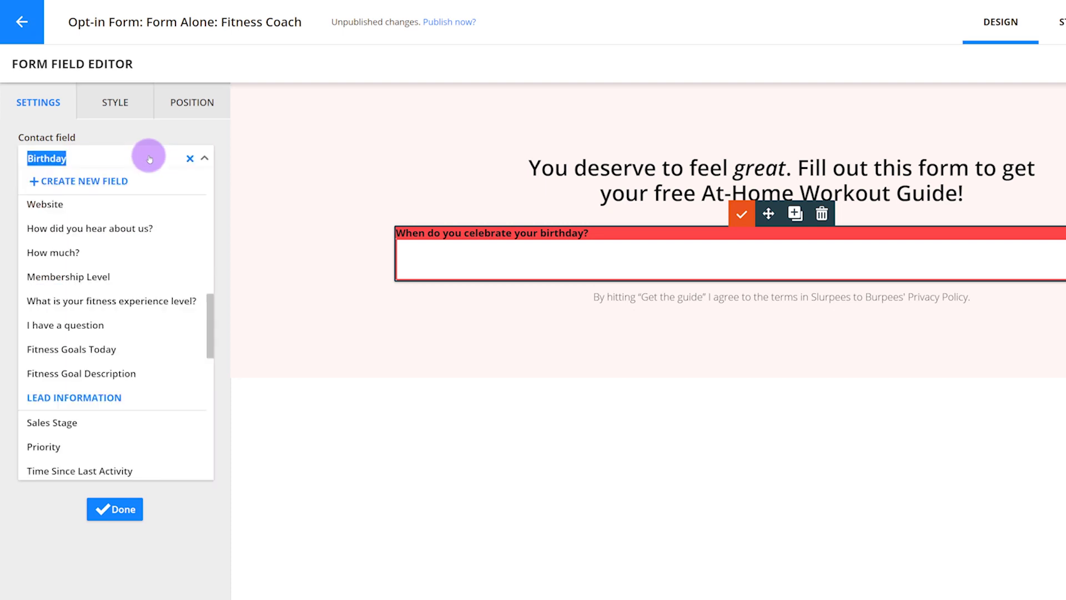
pyautogui.write('pre')
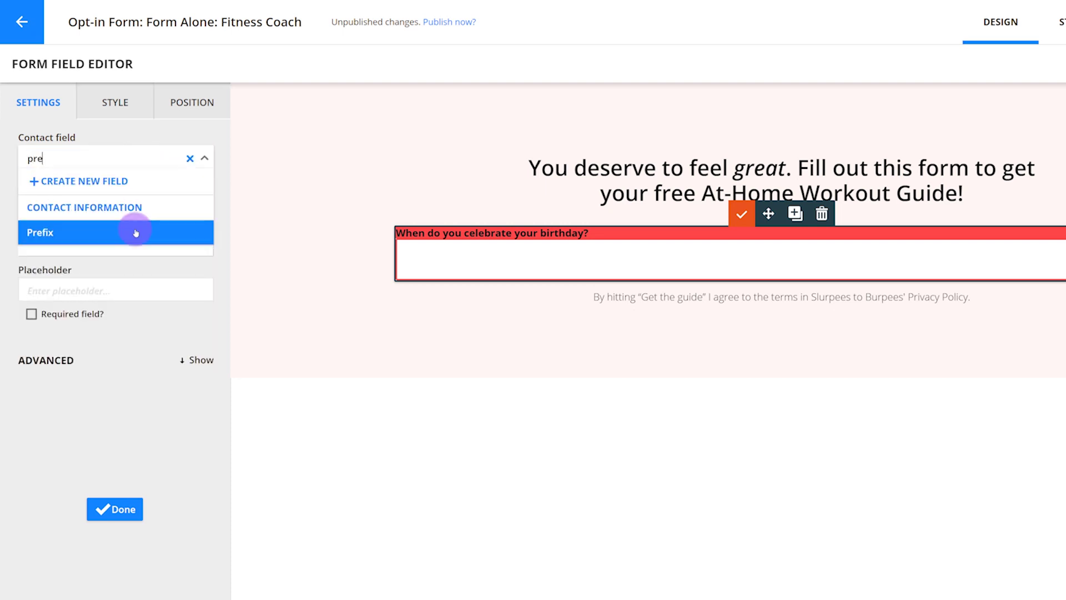
pyautogui.click(135, 232)
pyautogui.click(107, 289)
pyautogui.write('Mr')
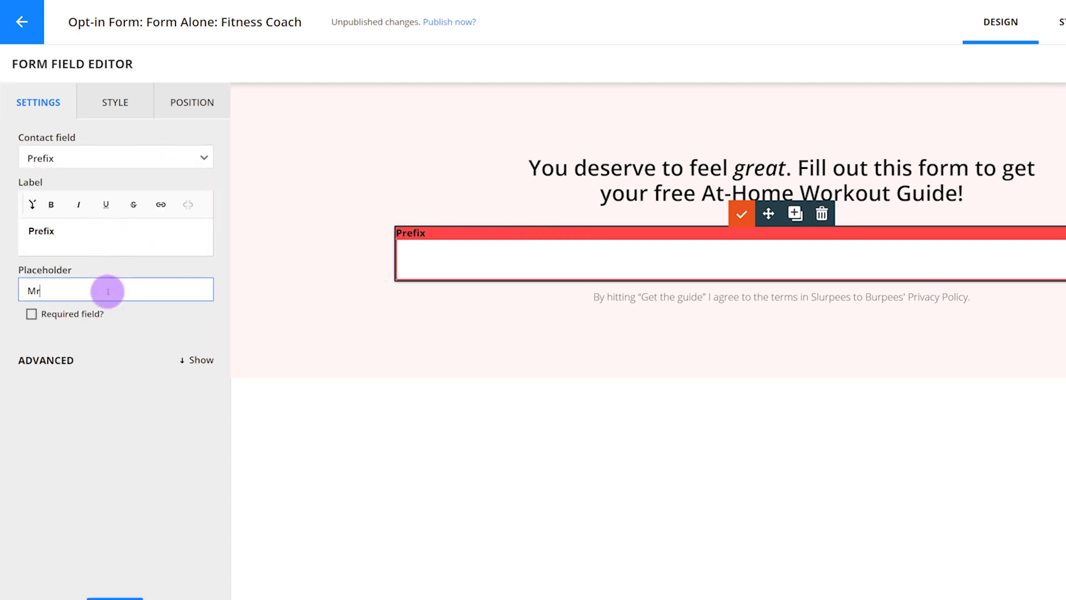
pyautogui.write('. Ms. Dr.')
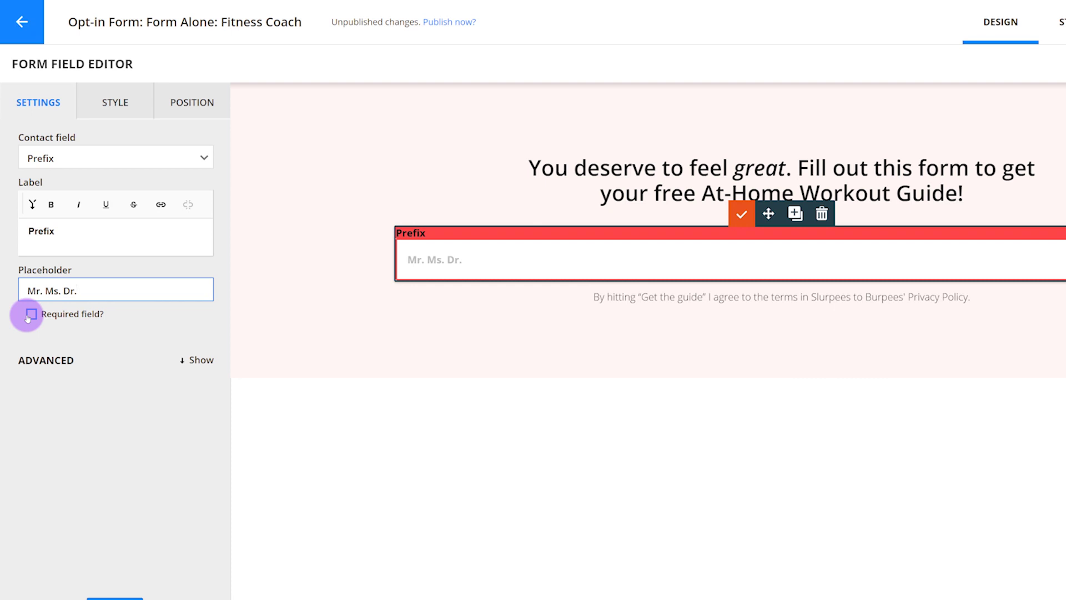
pyautogui.click(30, 314)
pyautogui.click(29, 316)
# Change the form field's contact field to Email and clear its placeholder text.
pyautogui.click(107, 160)
pyautogui.write('em')
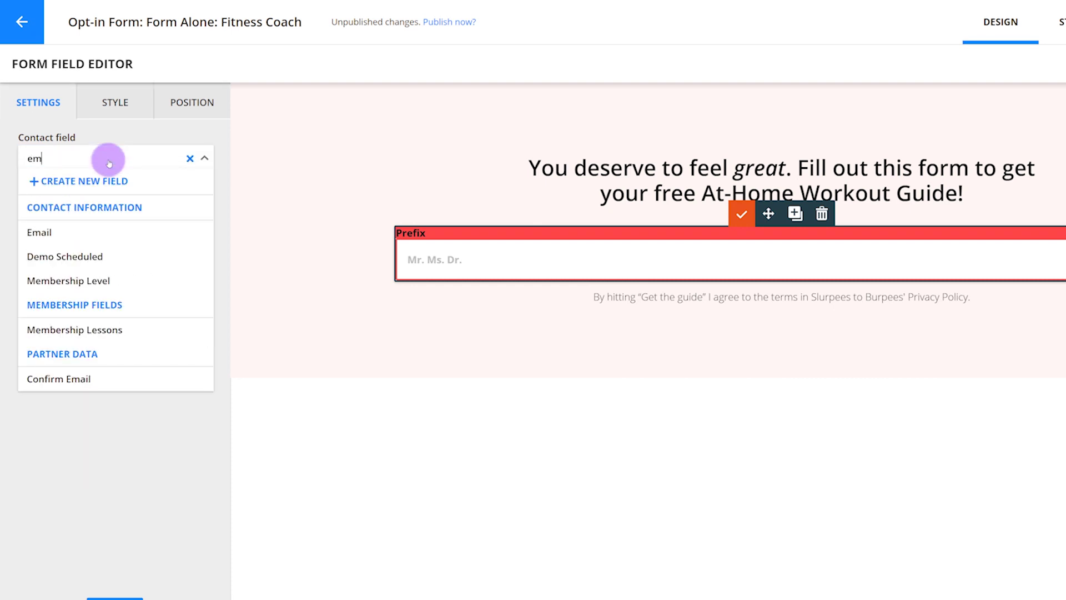
pyautogui.click(111, 232)
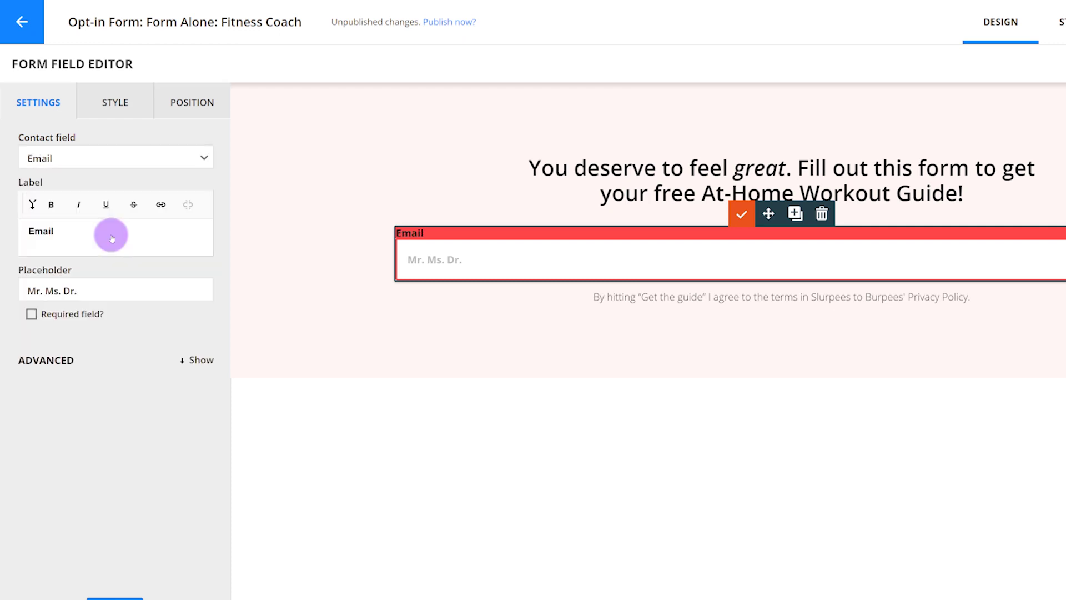
pyautogui.click(100, 287)
pyautogui.moveTo(100, 287); pyautogui.dragTo(10, 287)
pyautogui.press('BackSpace')
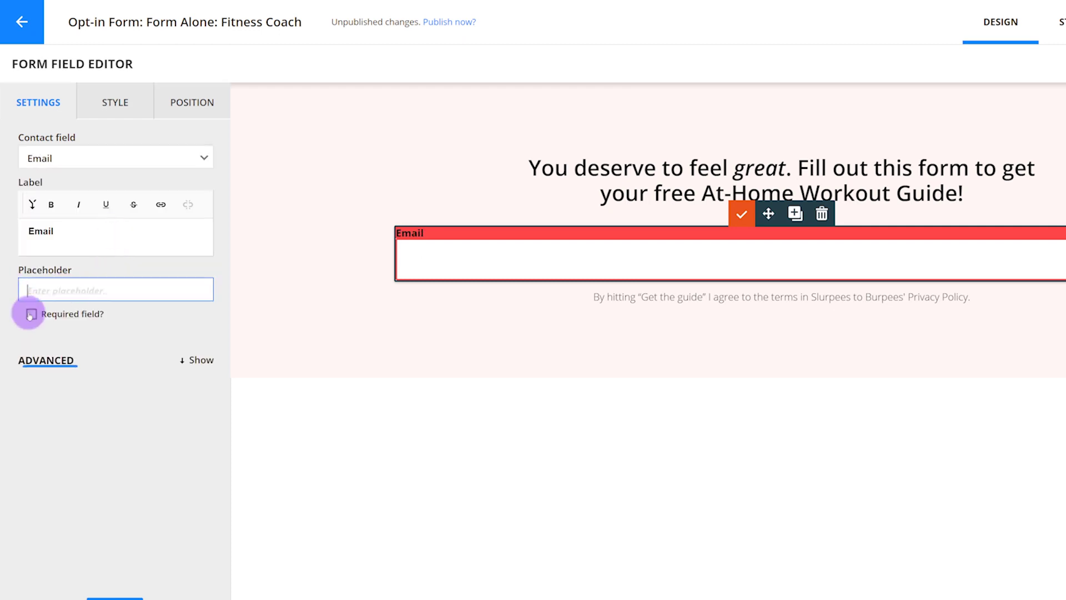
# Prefill the Email form field's value with the Email merge field in the advanced settings.
pyautogui.click(70, 358)
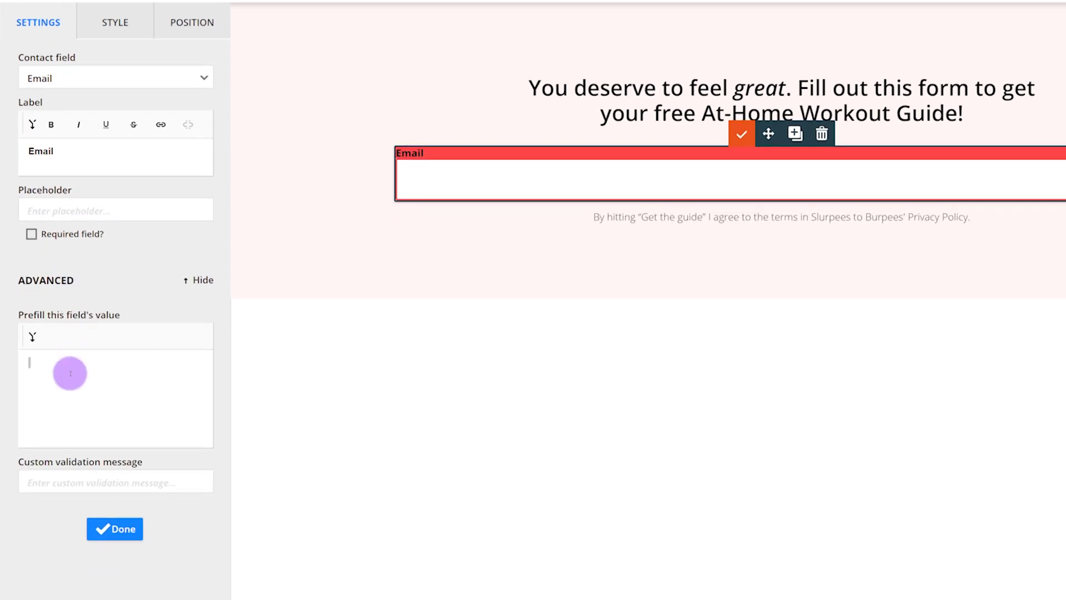
pyautogui.click(32, 337)
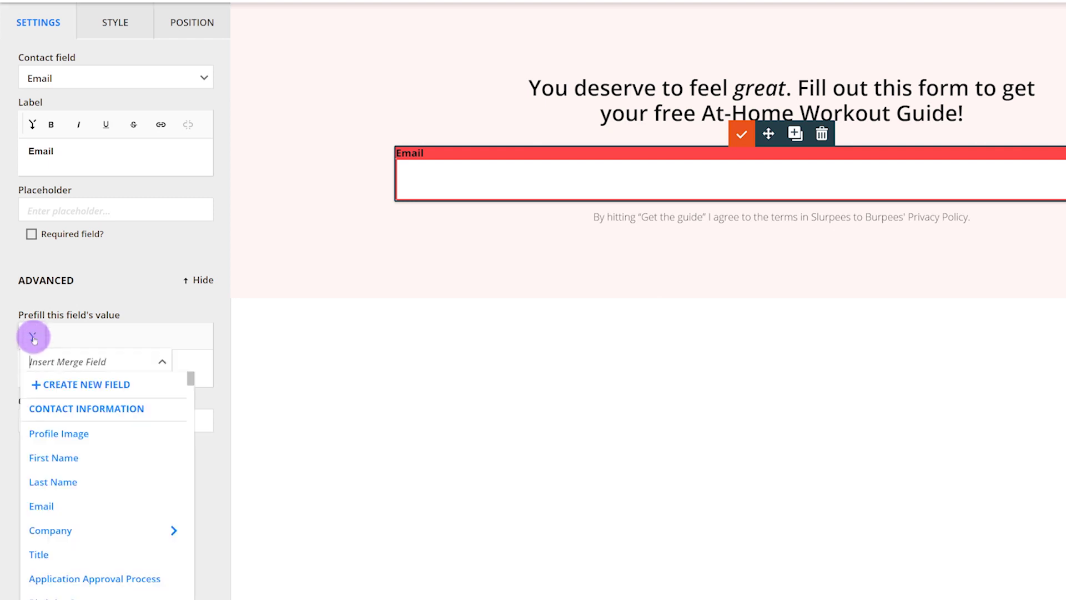
pyautogui.click(68, 506)
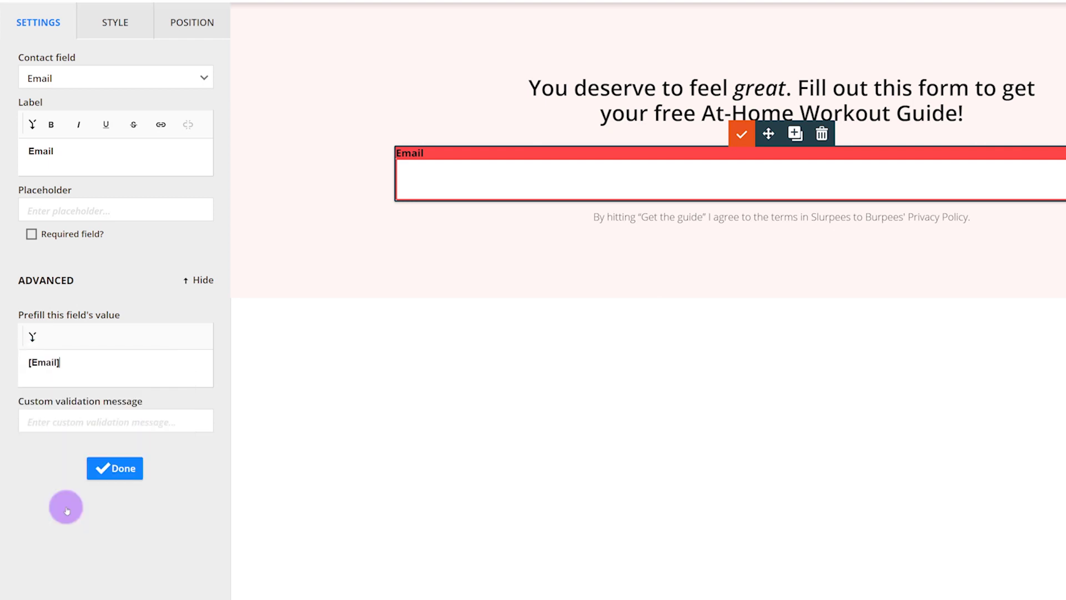
# Set the Email field's custom validation message to "Please fill this in" and finish editing the field.
pyautogui.click(104, 423)
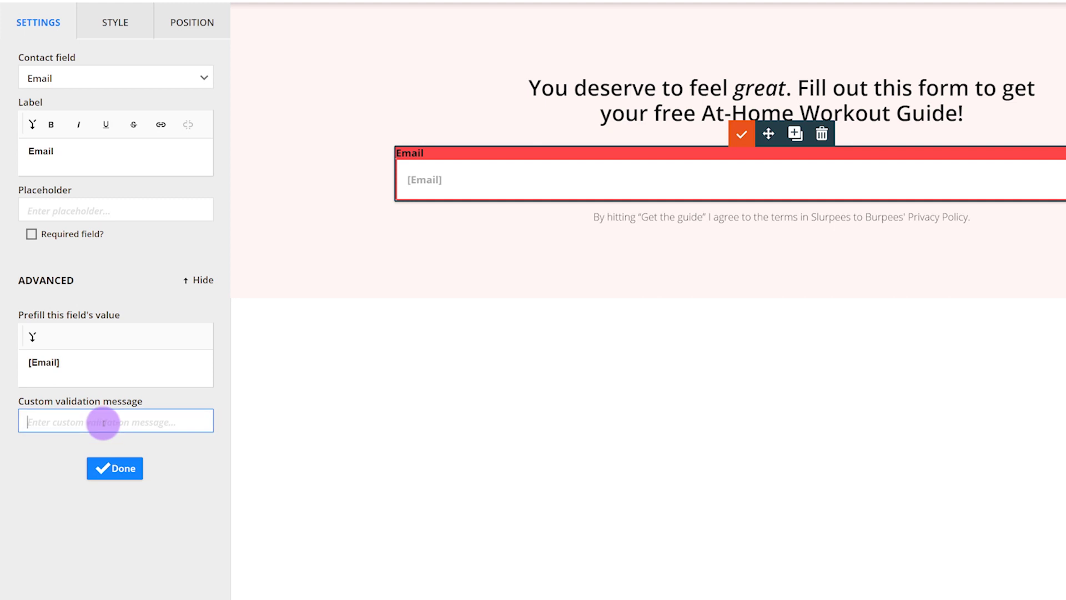
pyautogui.write('Please fill this in')
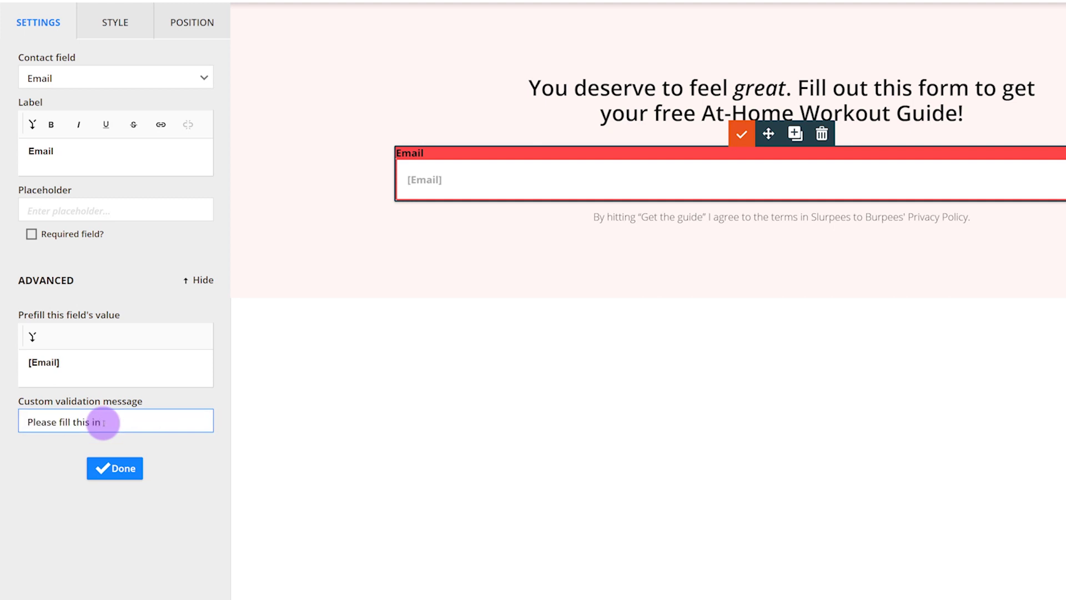
pyautogui.click(114, 468)
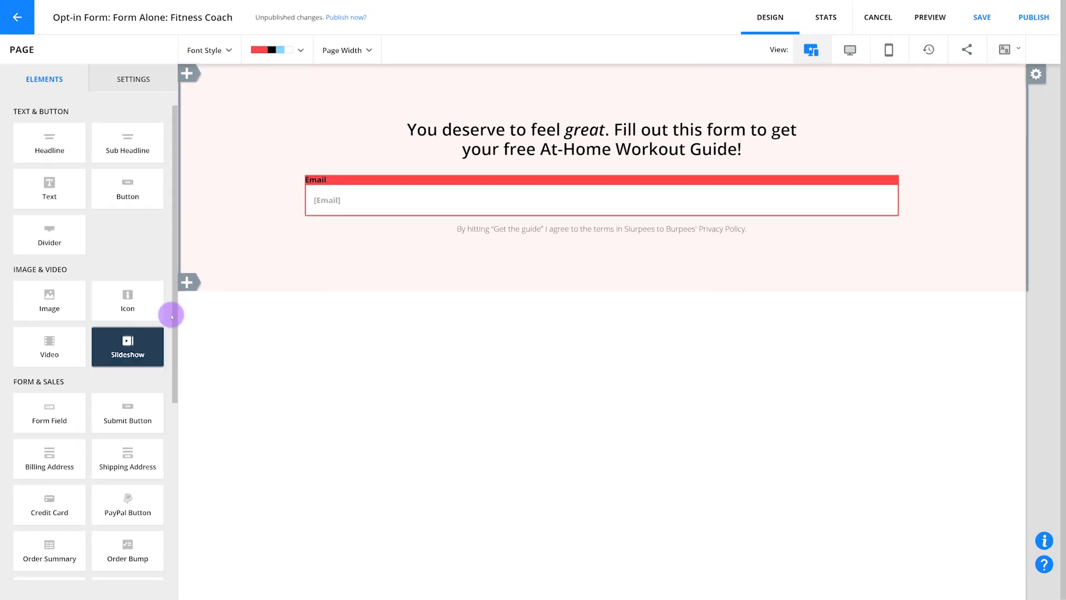
# Reopen the Email form field, view its favorite style presets, and open the selected style for custom editing.
pyautogui.click(411, 199)
pyautogui.click(88, 81)
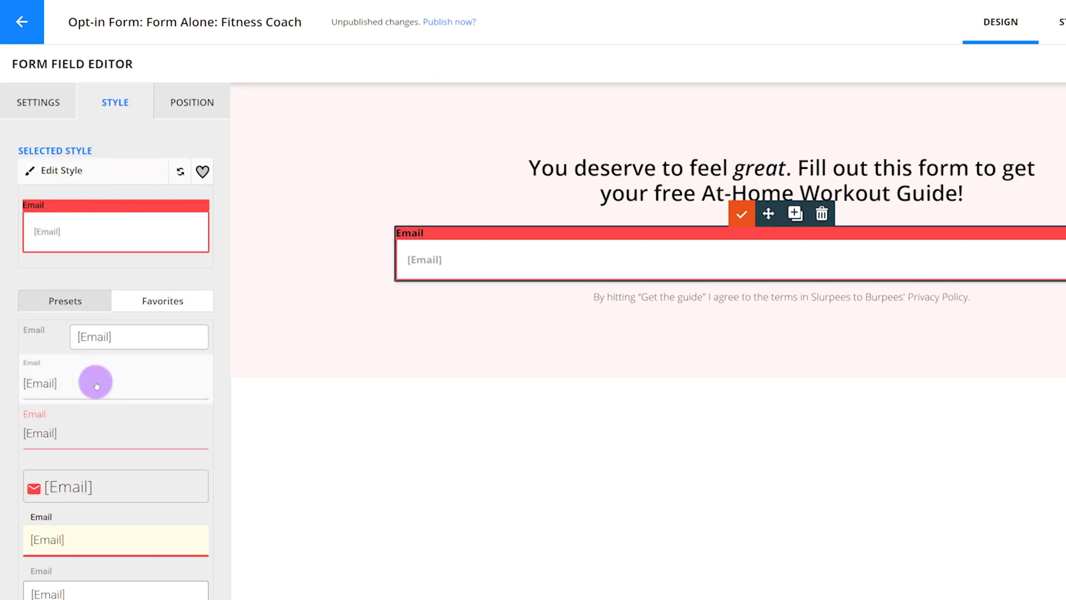
pyautogui.click(161, 302)
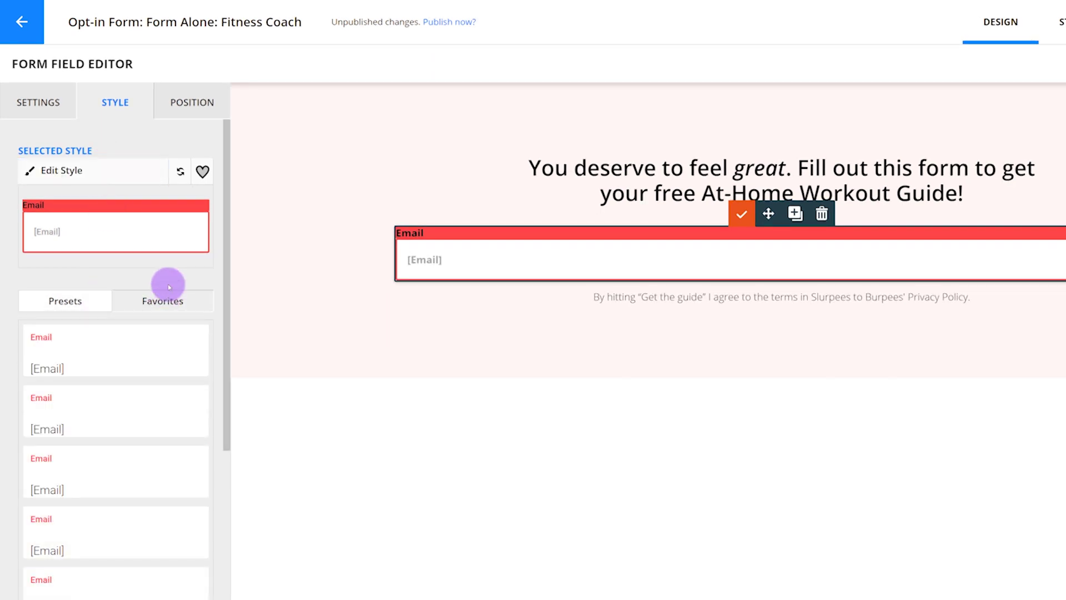
pyautogui.click(201, 175)
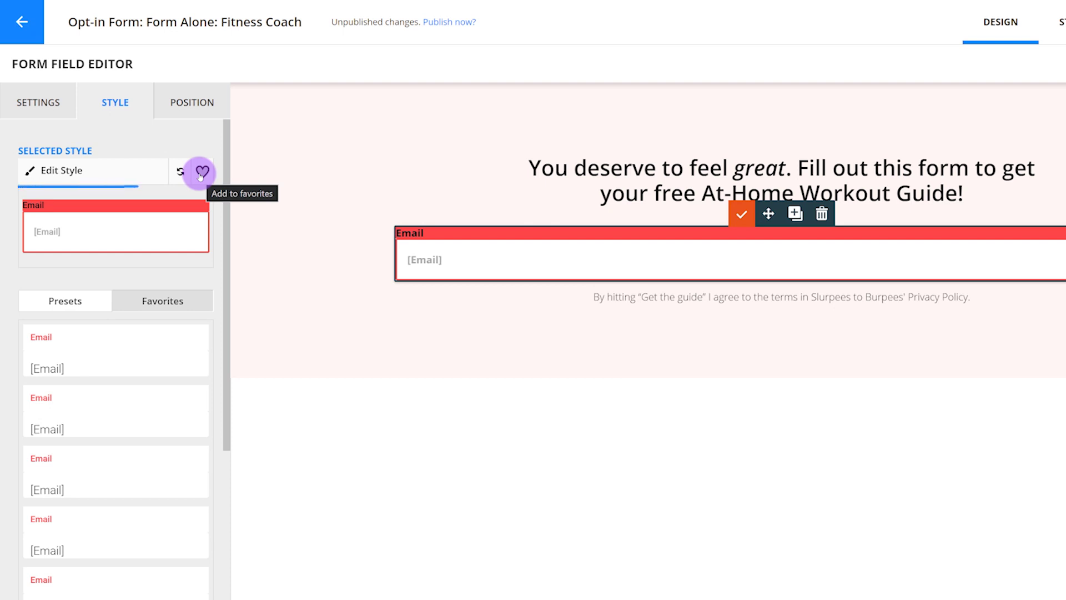
pyautogui.click(97, 173)
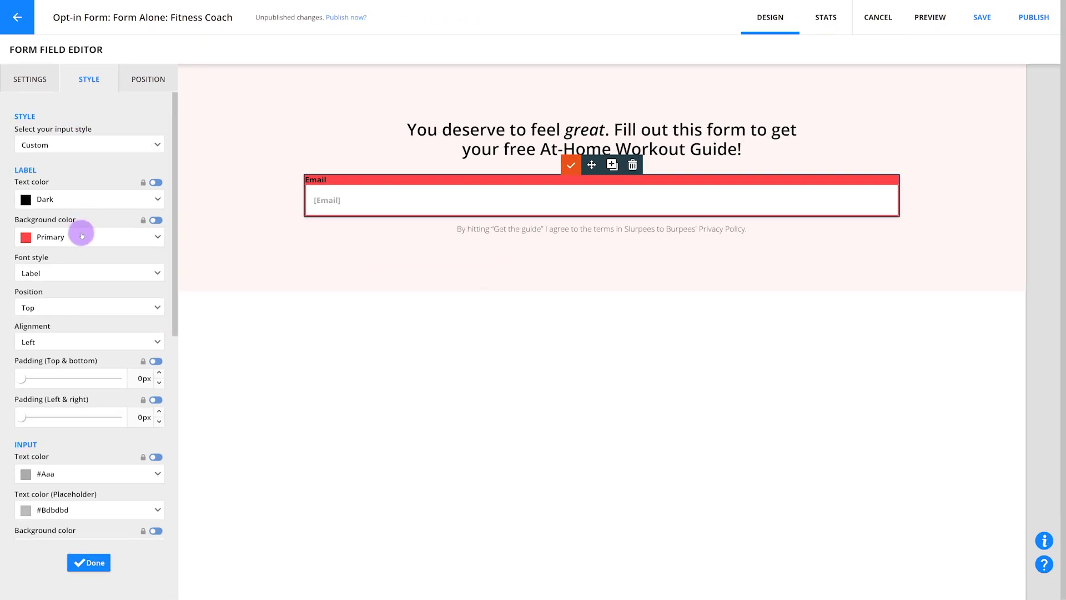
# Set the Email field's label background color to Transparent and finish editing the field.
pyautogui.click(82, 235)
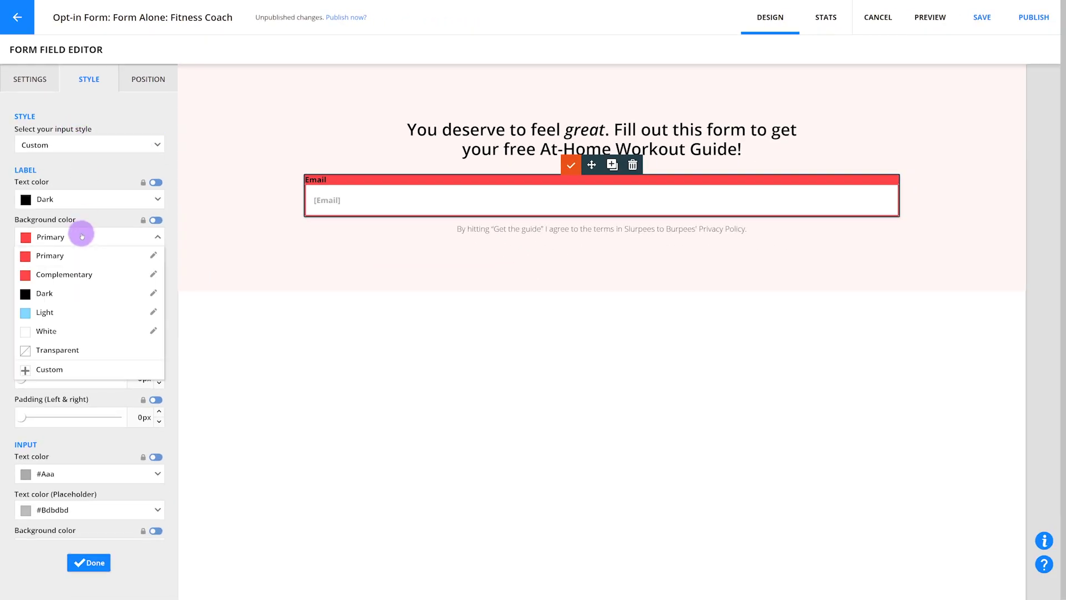
pyautogui.click(72, 349)
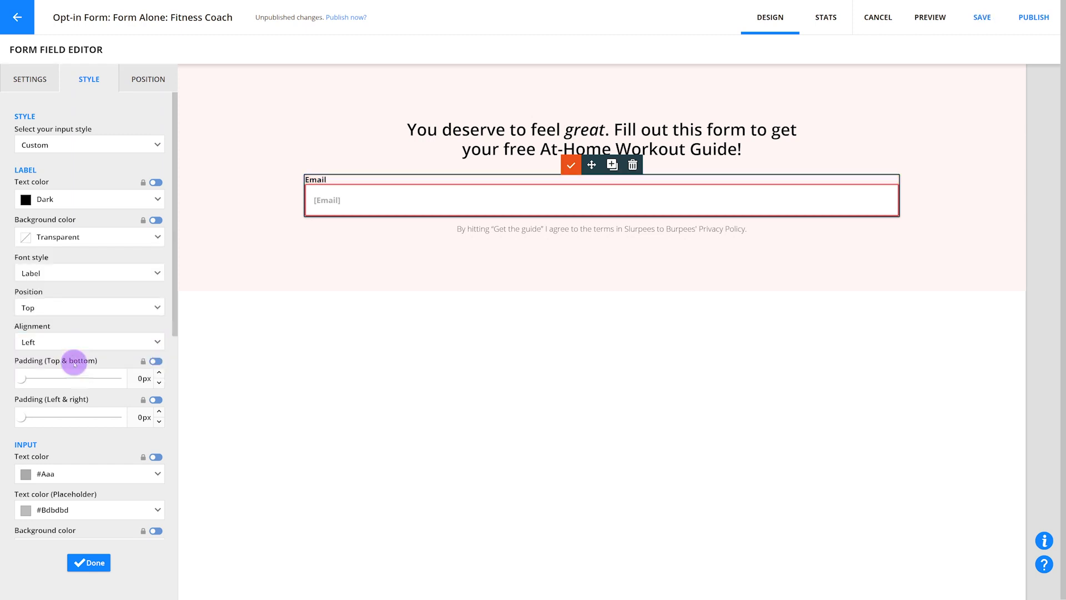
pyautogui.click(89, 562)
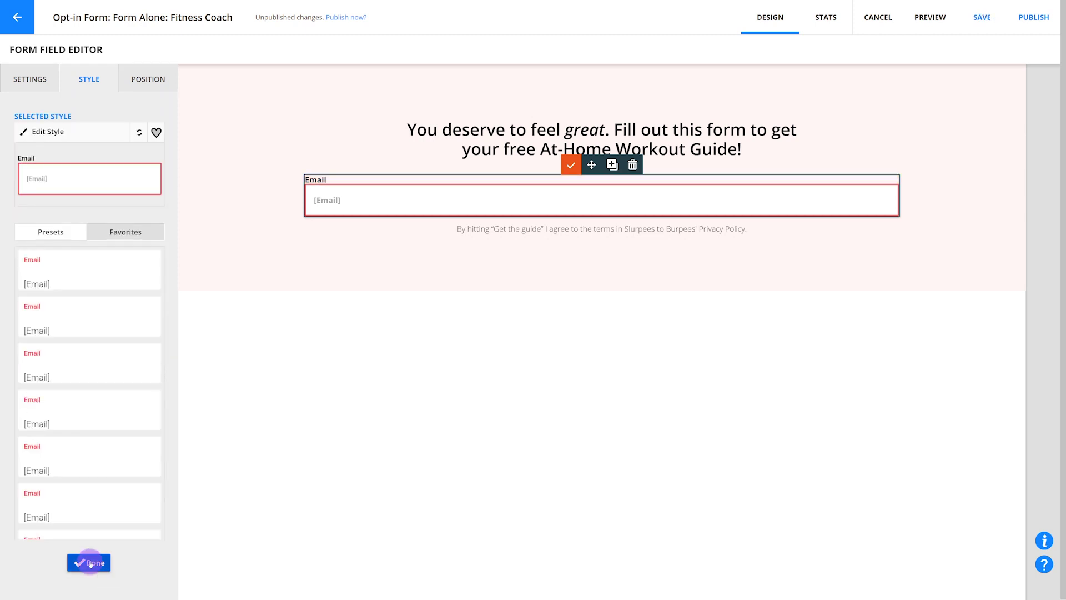
pyautogui.click(89, 562)
# Reopen the Email field's position settings and set its linked top and bottom margin to 0 px.
pyautogui.click(403, 198)
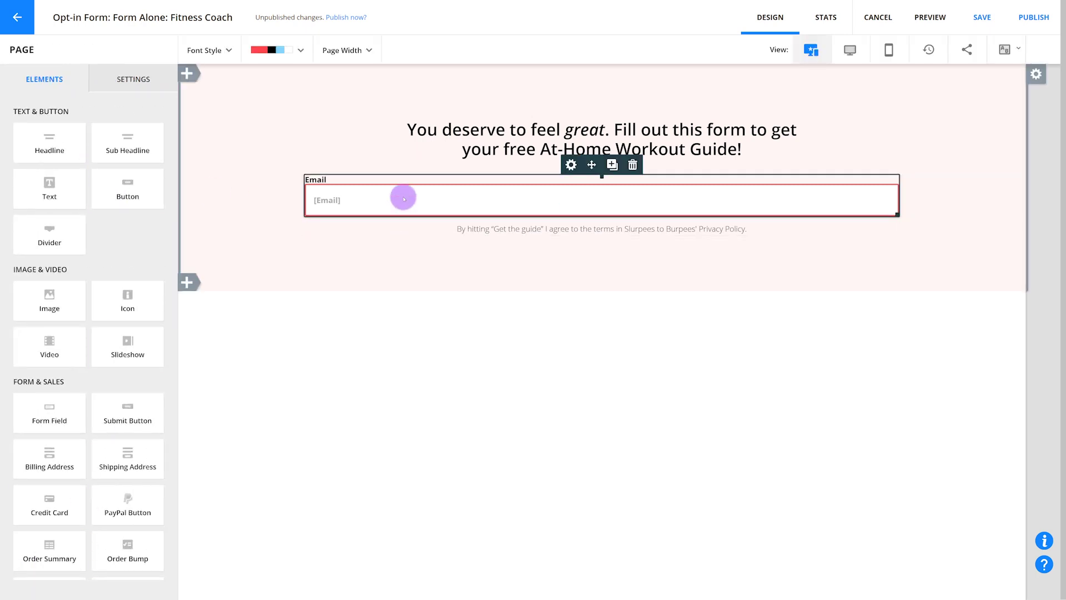
pyautogui.click(150, 83)
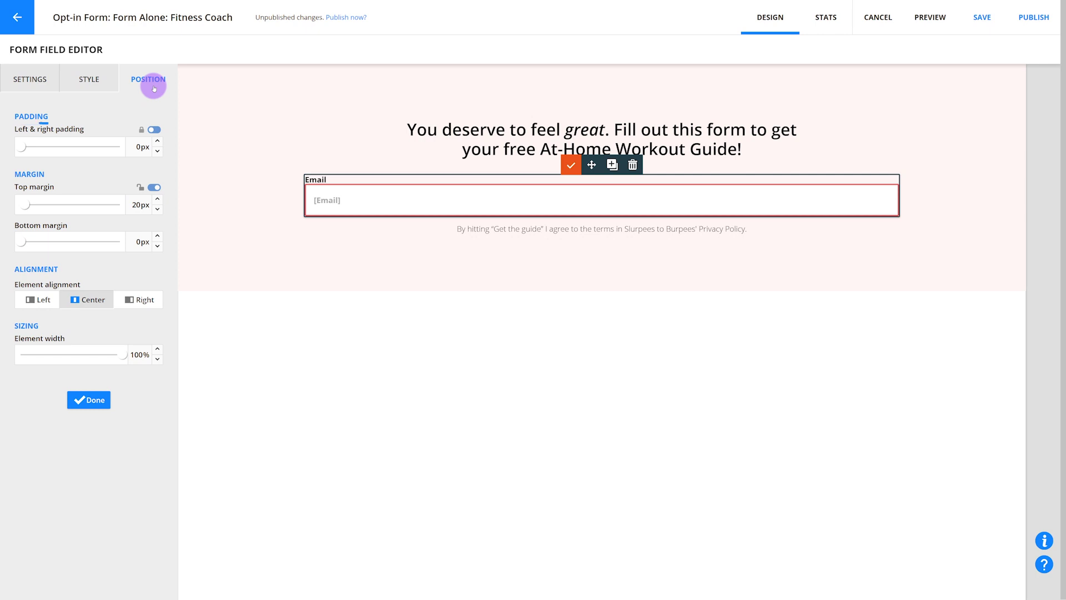
pyautogui.moveTo(20, 147)
pyautogui.mouseDown()
pyautogui.moveTo(32, 151)
pyautogui.moveTo(21, 147)
pyautogui.mouseUp()
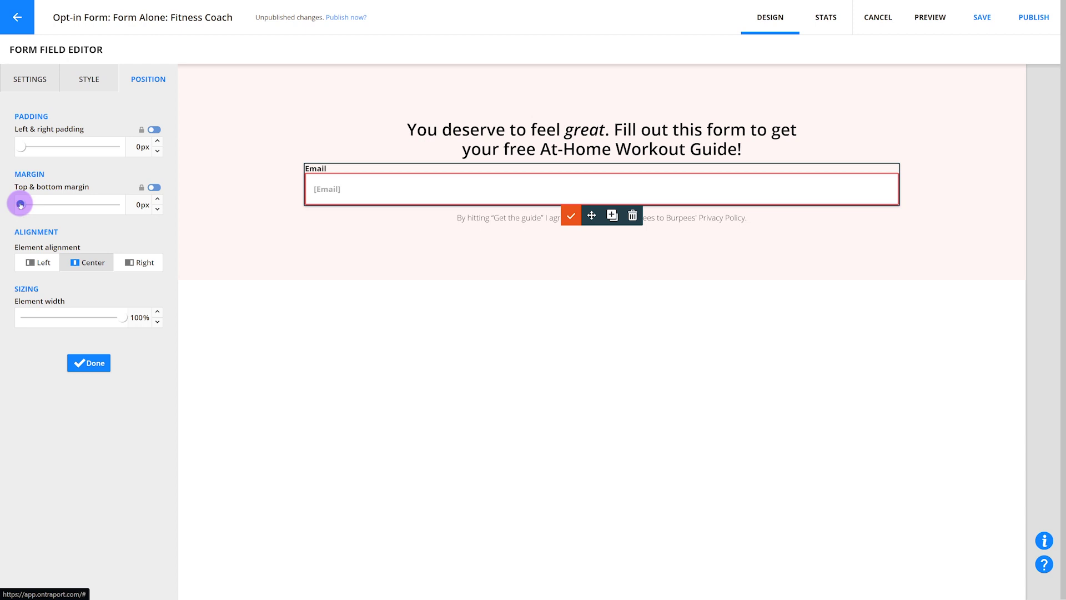
pyautogui.moveTo(20, 205); pyautogui.dragTo(32, 206)
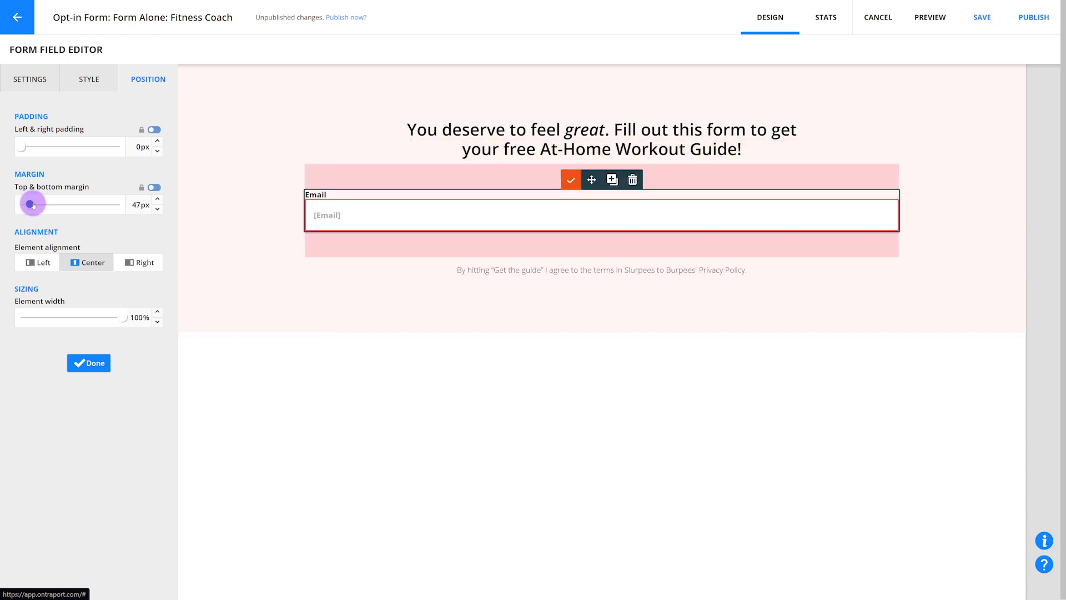
pyautogui.moveTo(31, 205); pyautogui.dragTo(5, 207)
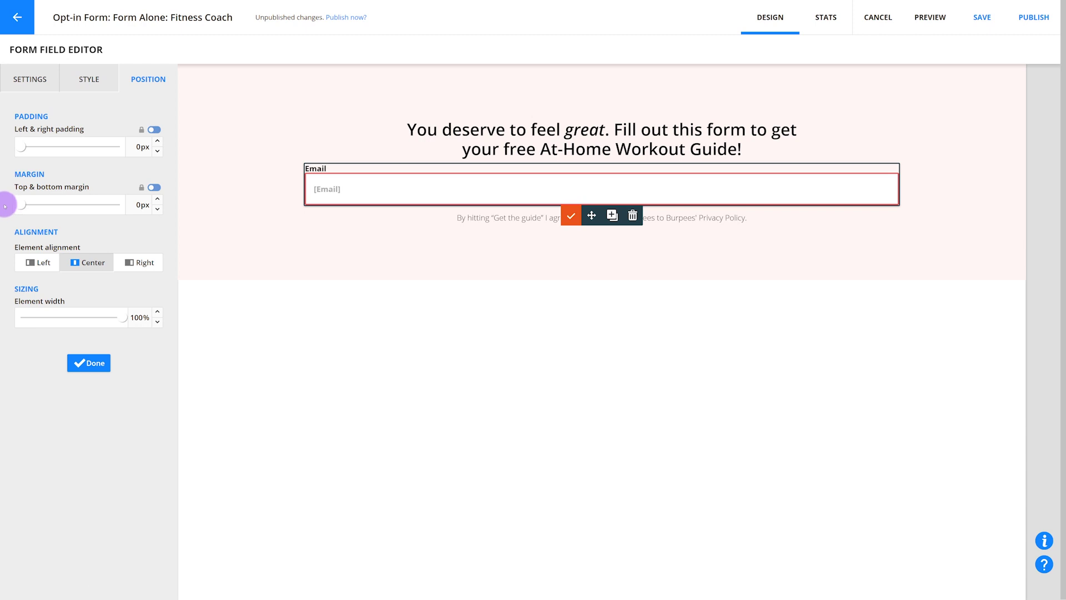
# Try the Left and Right alignments on the Email field, return it to Center, and finish editing.
pyautogui.click(30, 263)
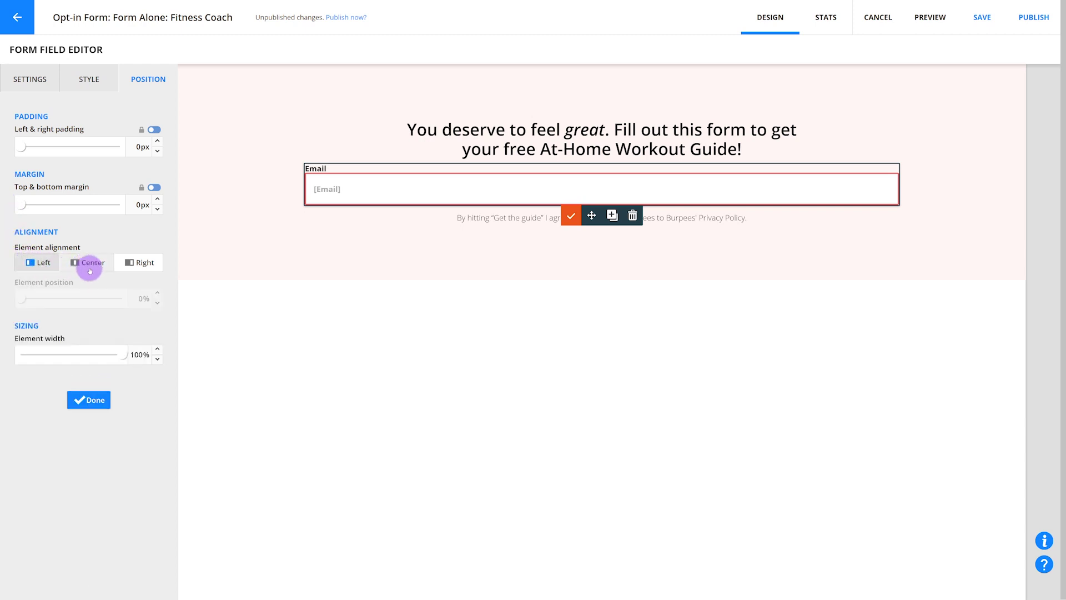
pyautogui.click(137, 262)
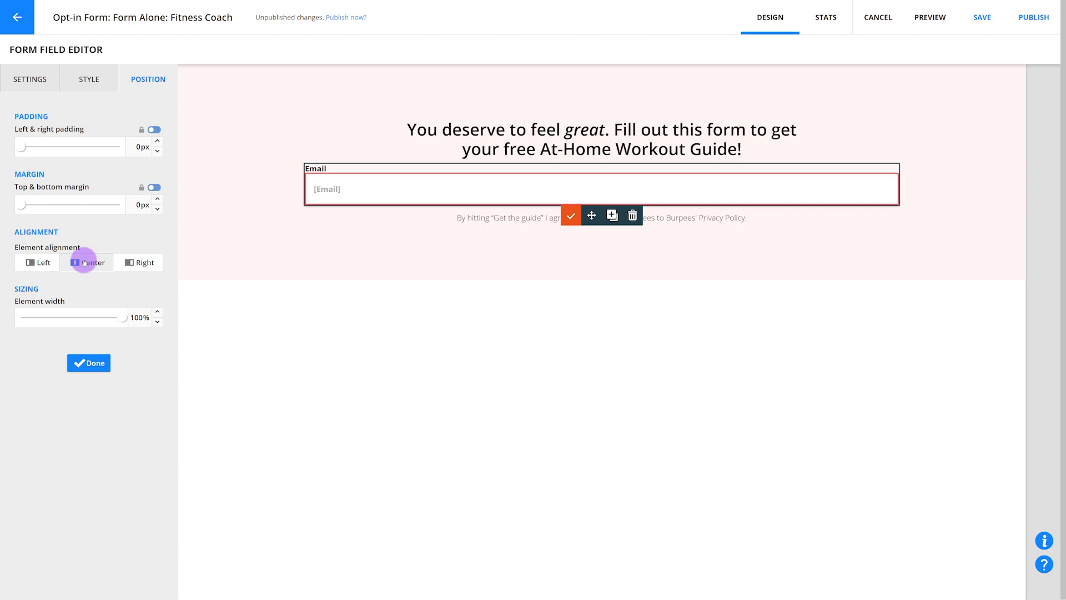
pyautogui.click(90, 362)
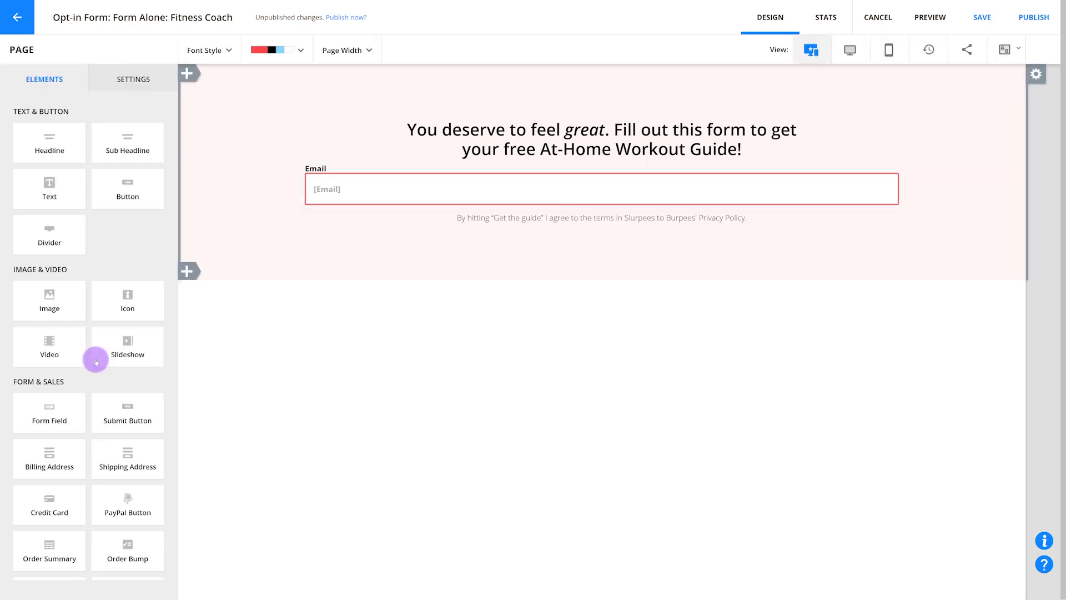
# Add a submit button directly below the Email field and view its style and position settings.
pyautogui.moveTo(119, 419); pyautogui.dragTo(595, 213)
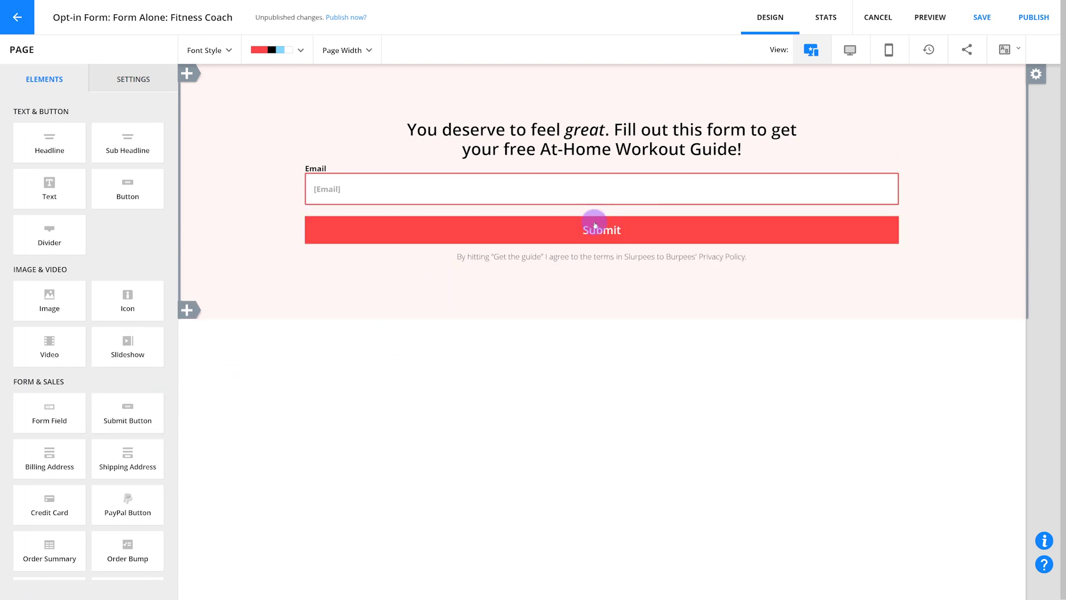
pyautogui.click(594, 233)
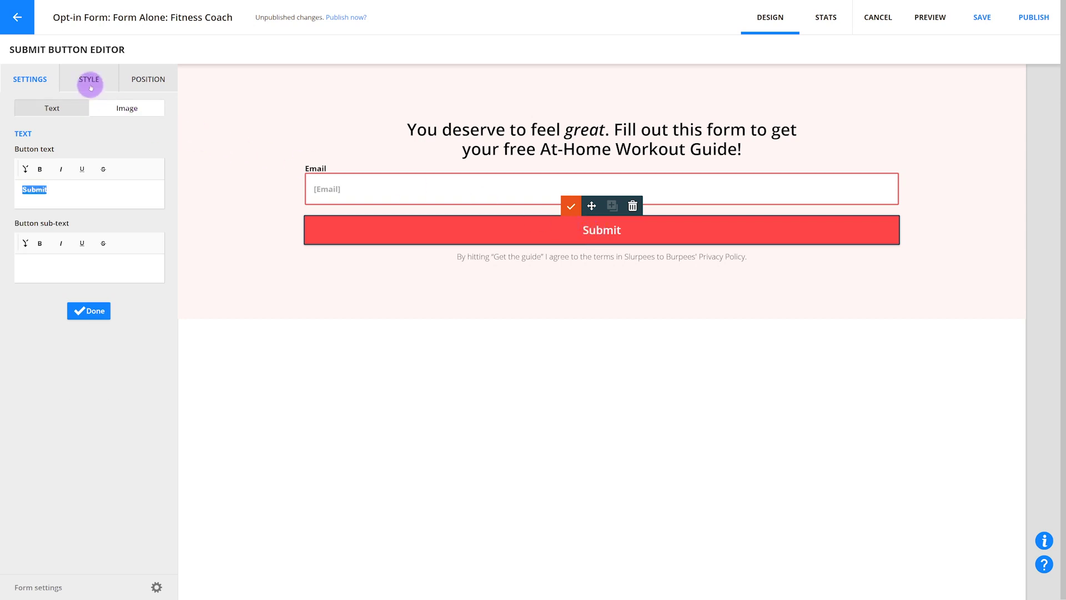
pyautogui.click(93, 83)
pyautogui.click(150, 85)
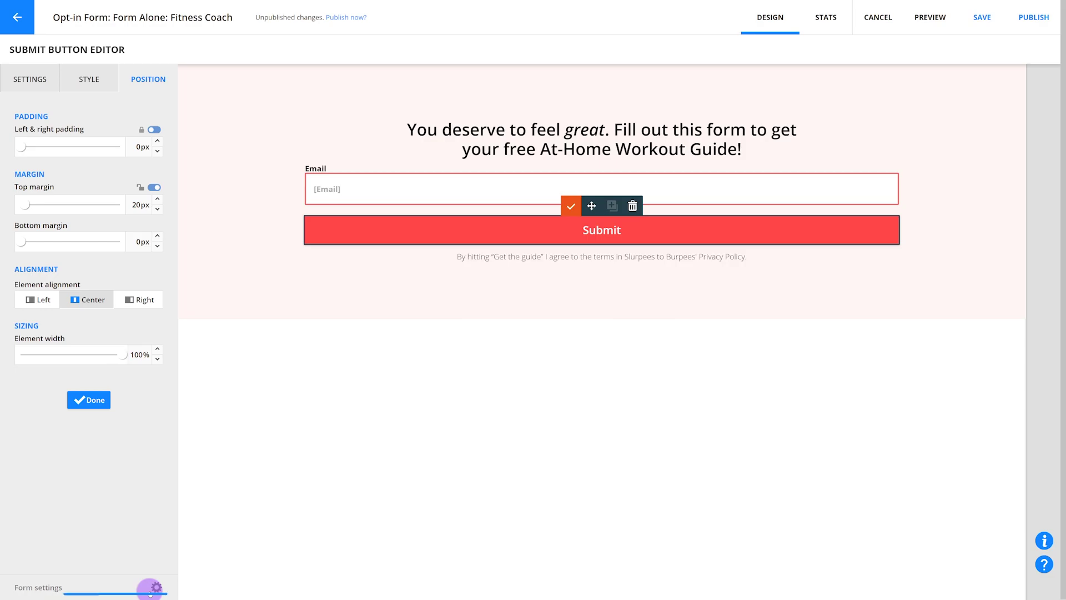
# Open the submit button's form settings, save them, and finish editing the button.
pyautogui.click(151, 590)
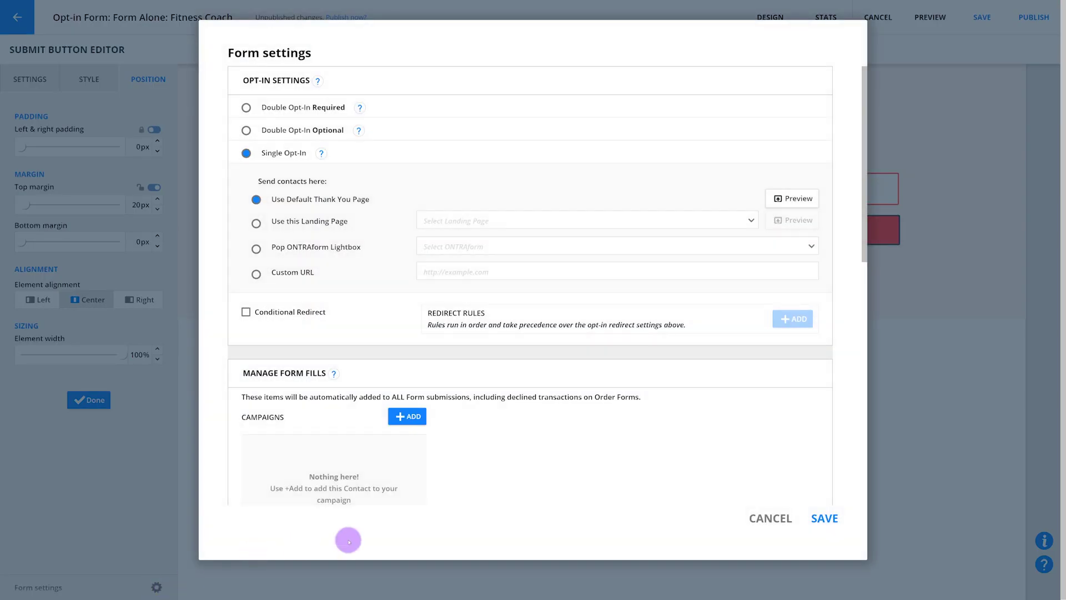
pyautogui.click(824, 518)
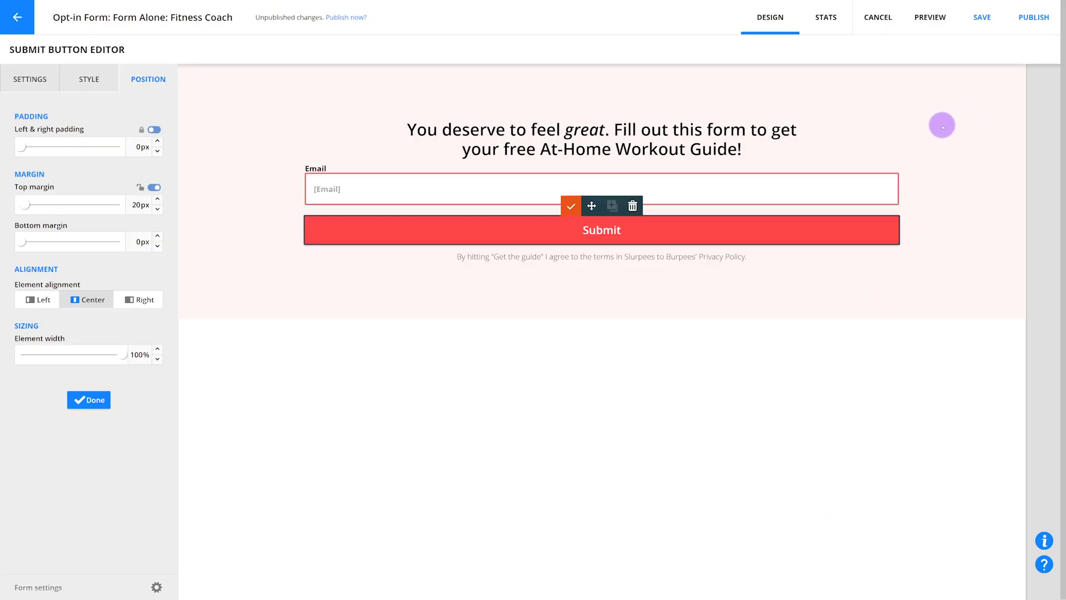
pyautogui.click(87, 400)
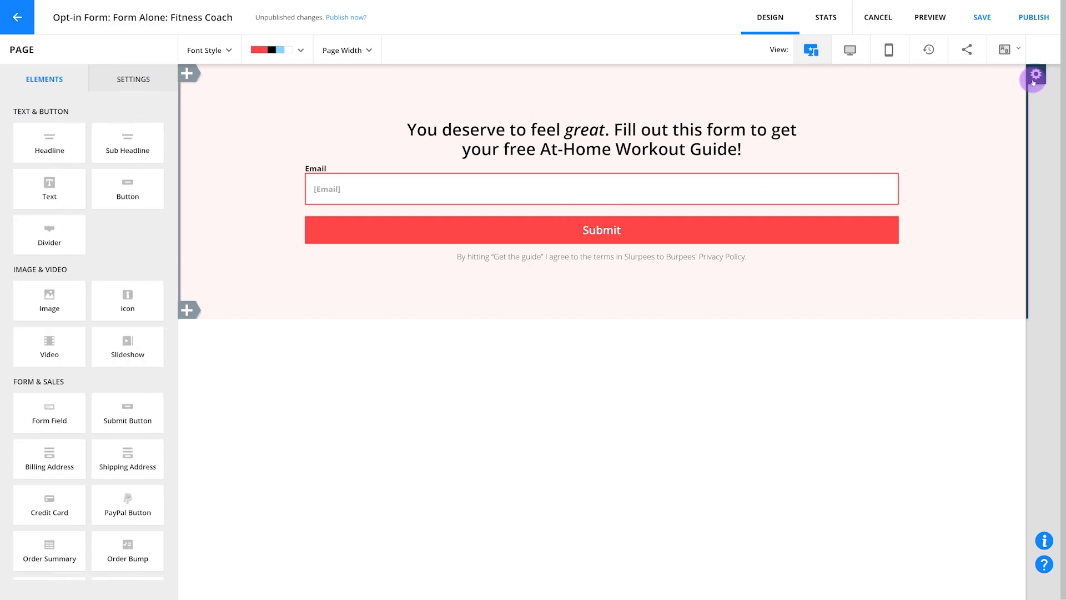
# Open the settings of the block that contains the opt-in form.
pyautogui.click(1033, 78)
pyautogui.click(71, 223)
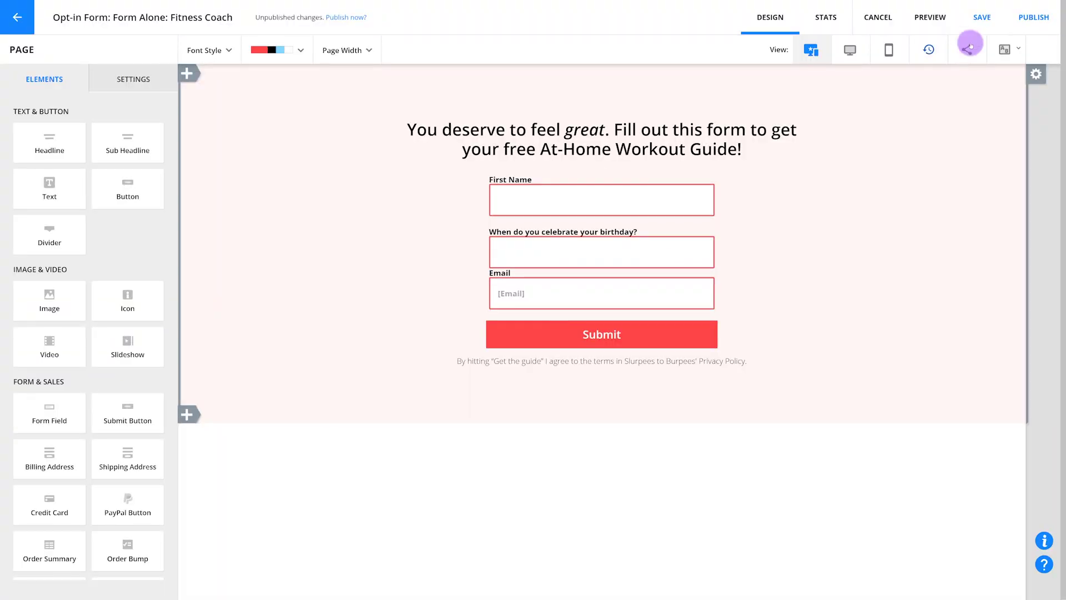
# Save and publish the opt-in form page with its changes.
pyautogui.click(1034, 16)
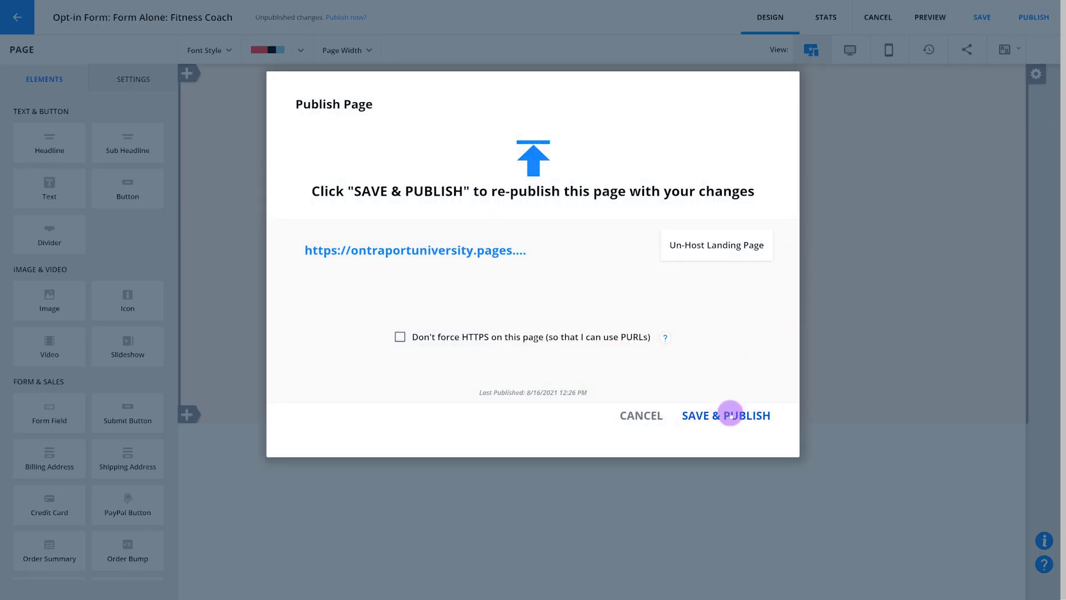
pyautogui.click(730, 414)
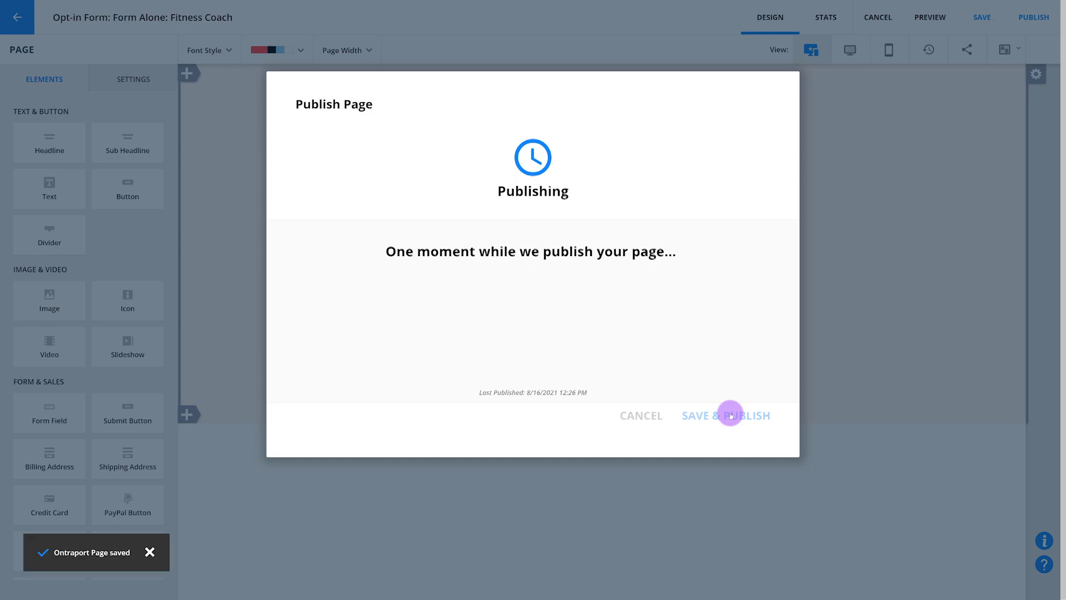